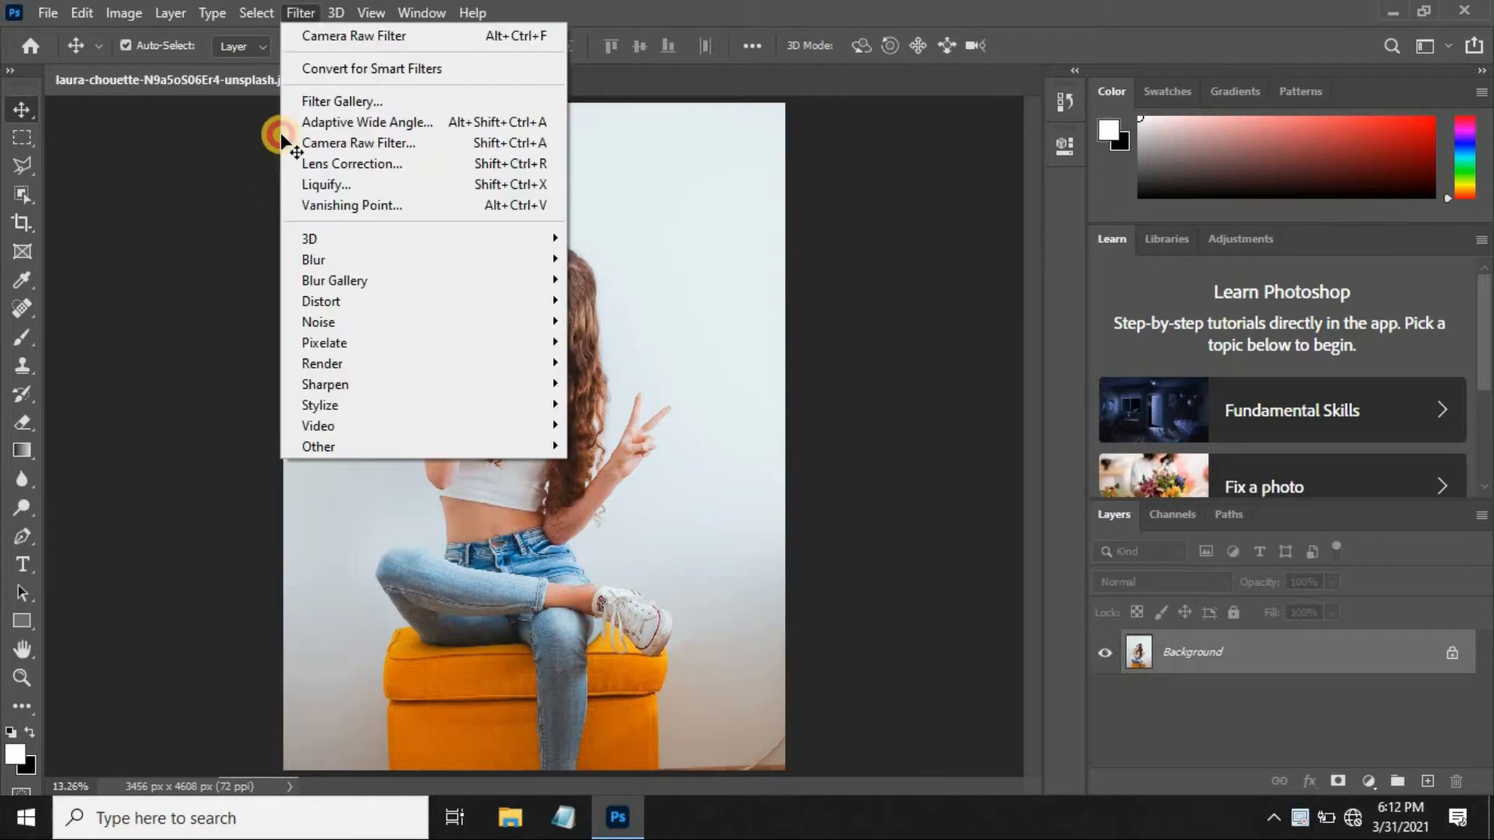
# Start the Camera Raw filter on the portrait photo and set the temperature to -55
pyautogui.click(279, 134)
pyautogui.click(302, 14)
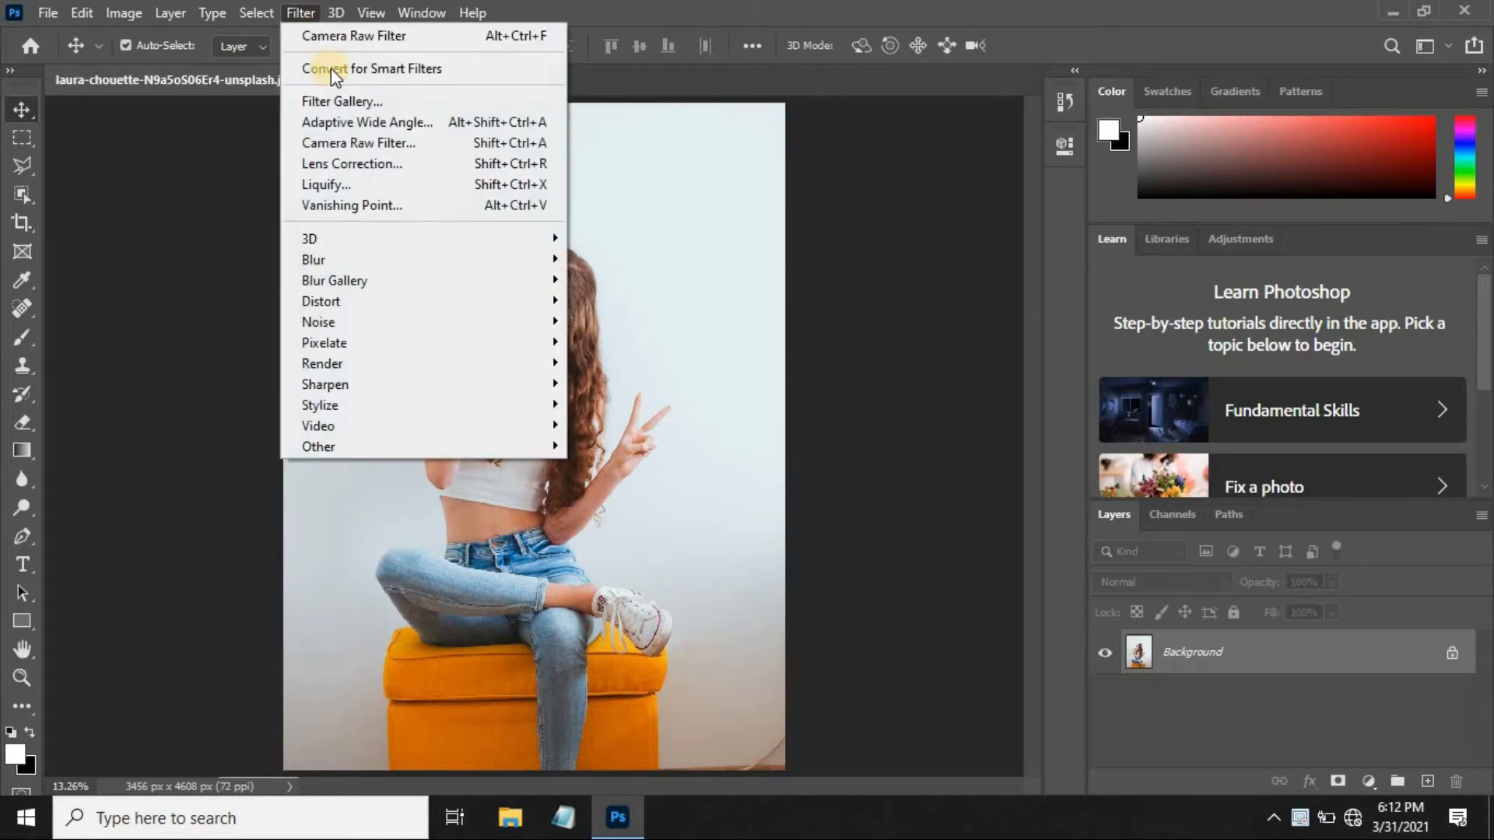
pyautogui.click(338, 143)
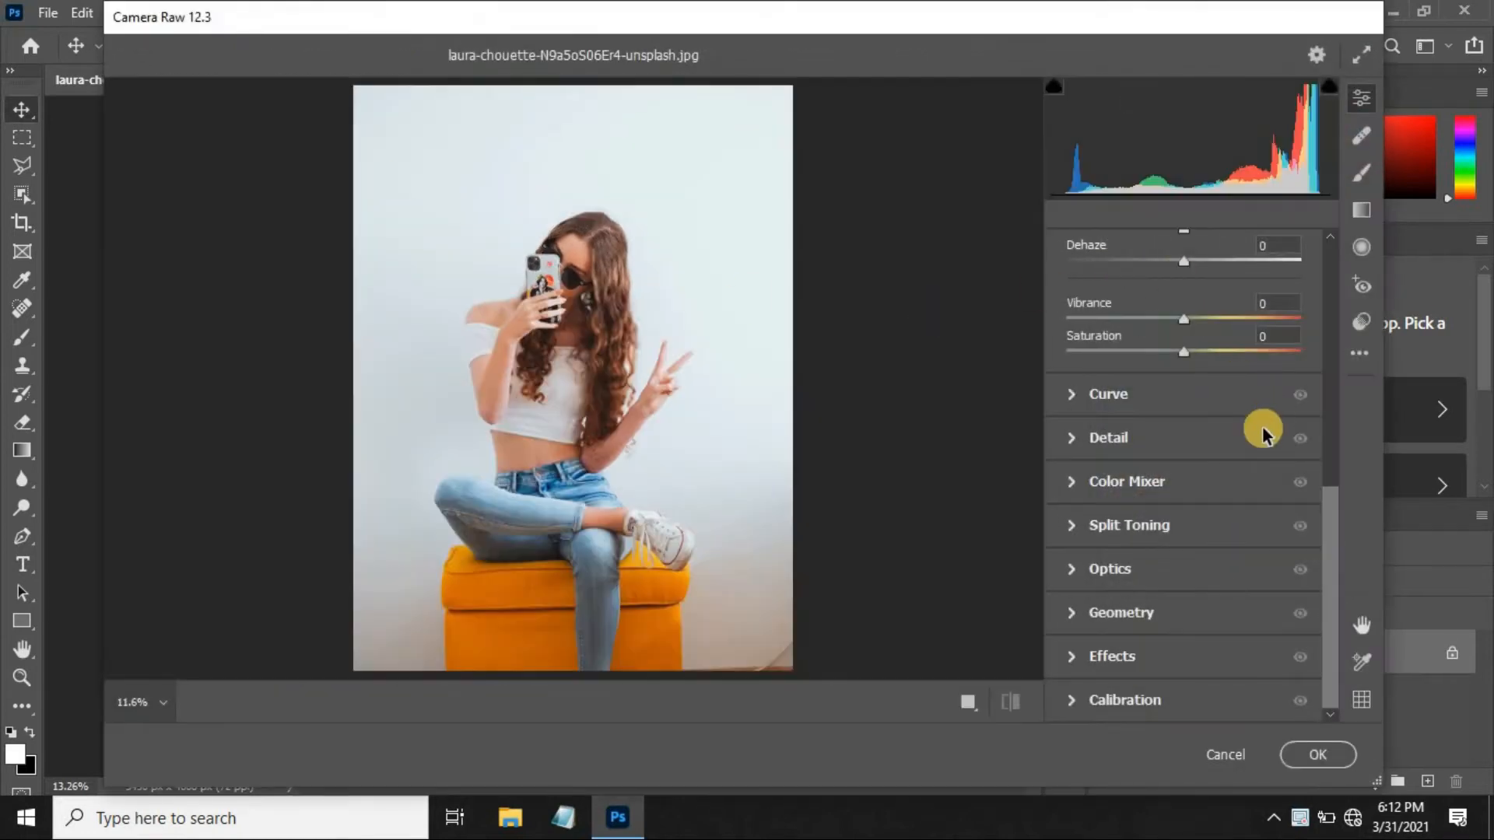
pyautogui.scroll(3, 1266, 426)
pyautogui.scroll(2, 1266, 425)
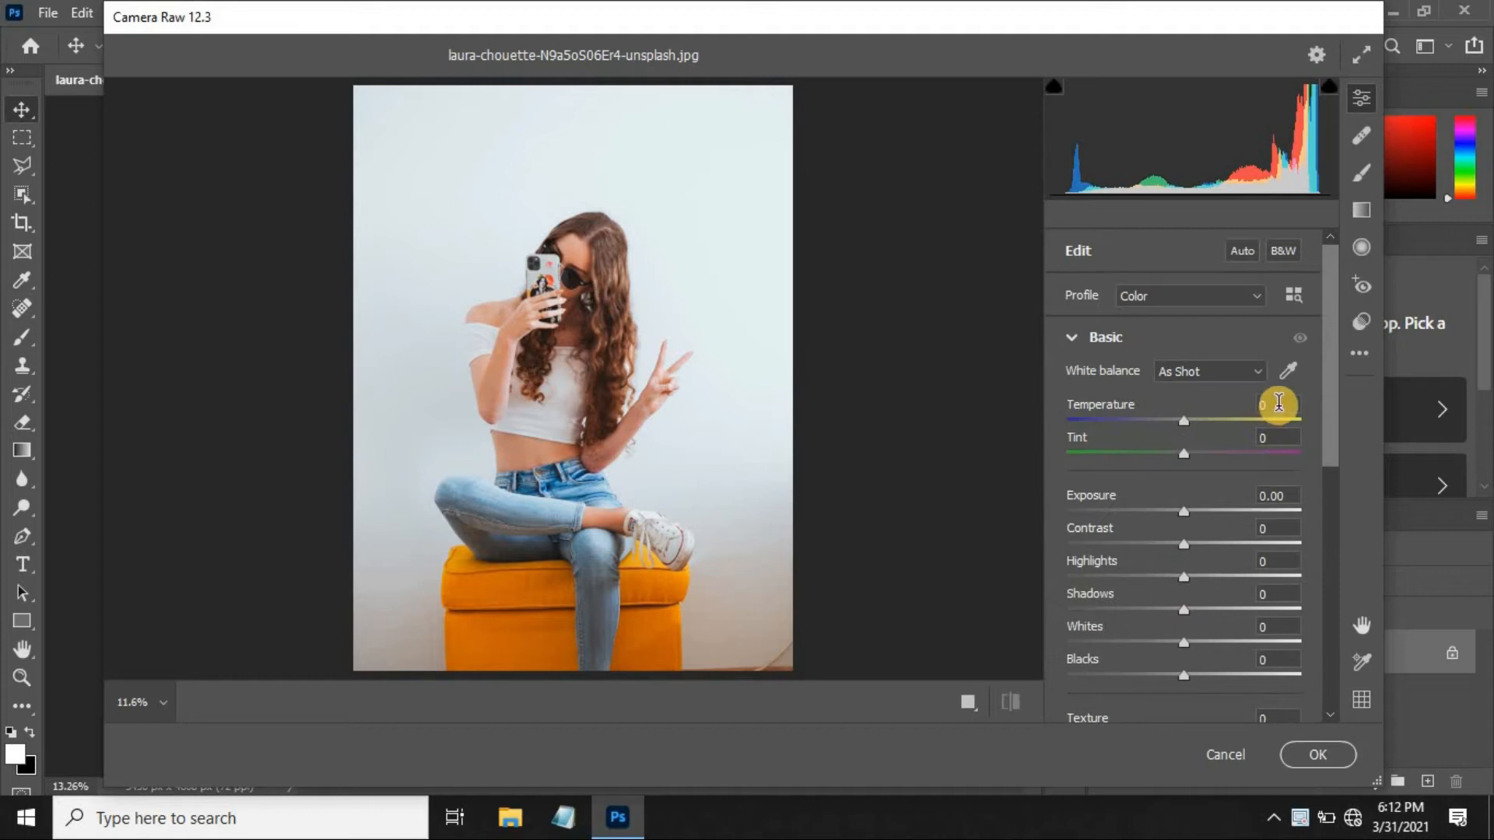
pyautogui.click(1243, 412)
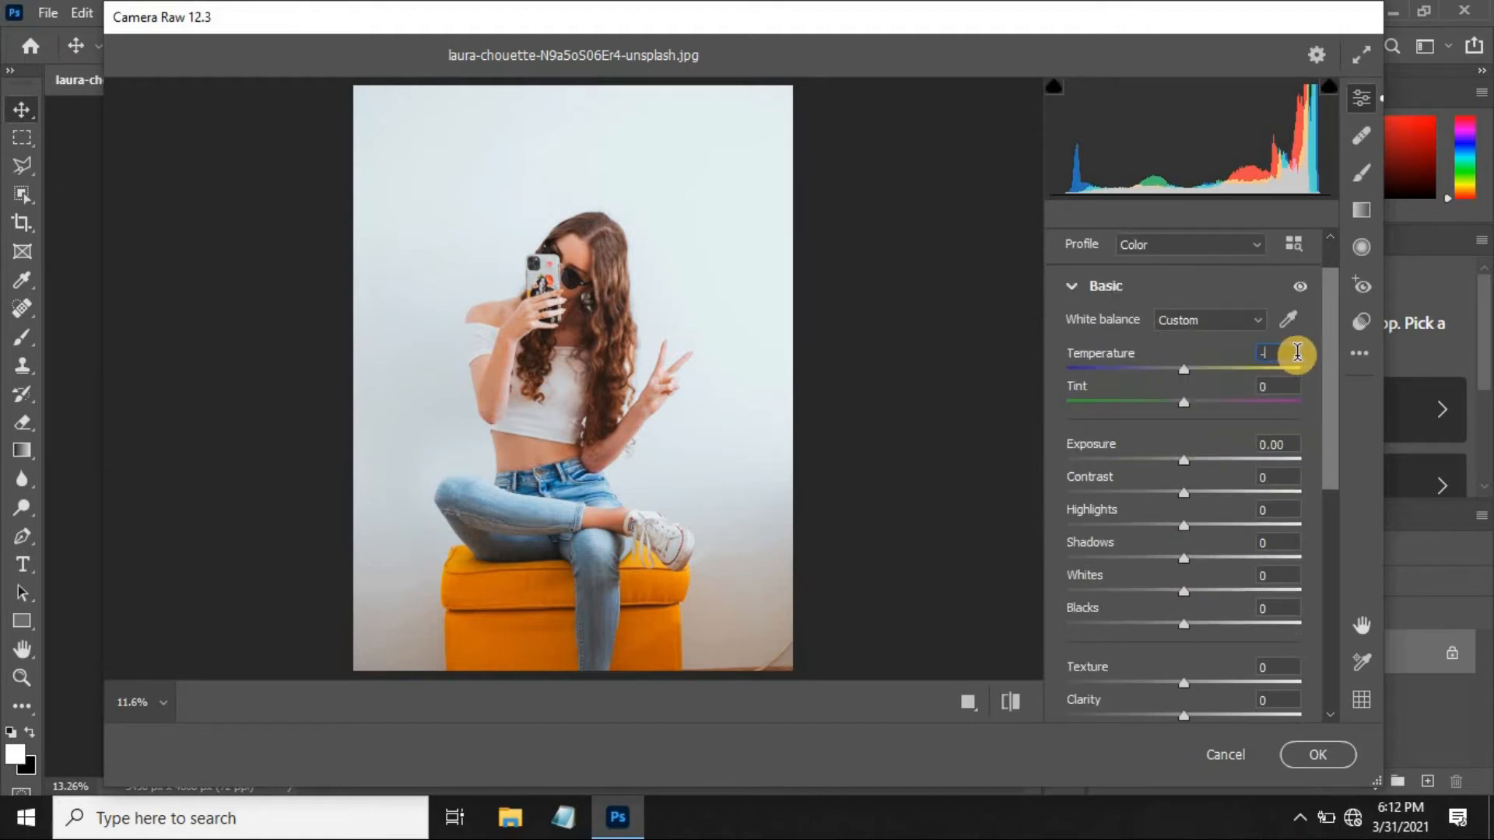
pyautogui.write('-55')
pyautogui.press('Return')
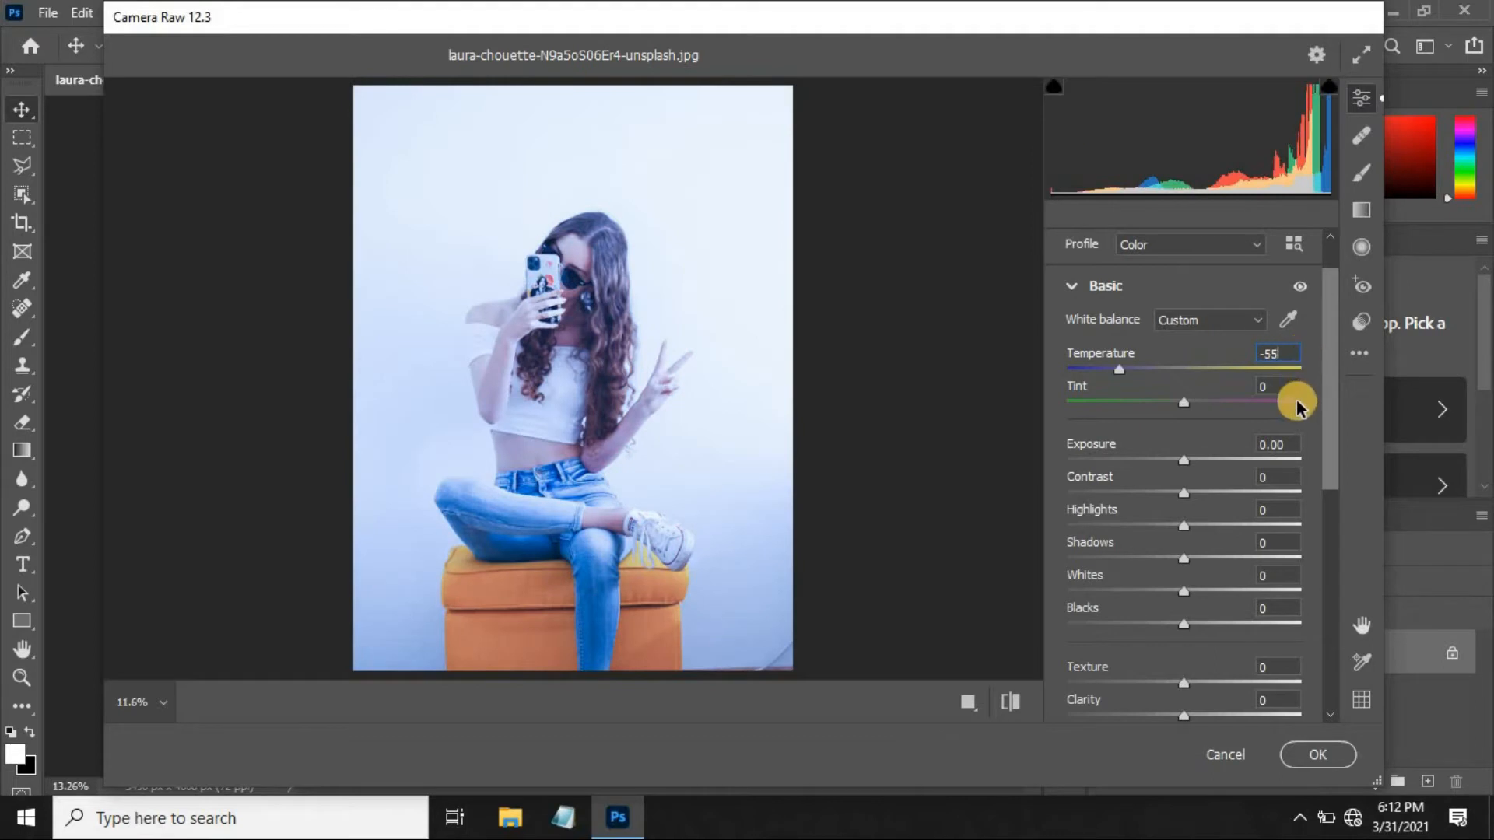
# Set the Camera Raw exposure to -3.00 and the shadows to +20
pyautogui.click(1282, 444)
pyautogui.write('-')
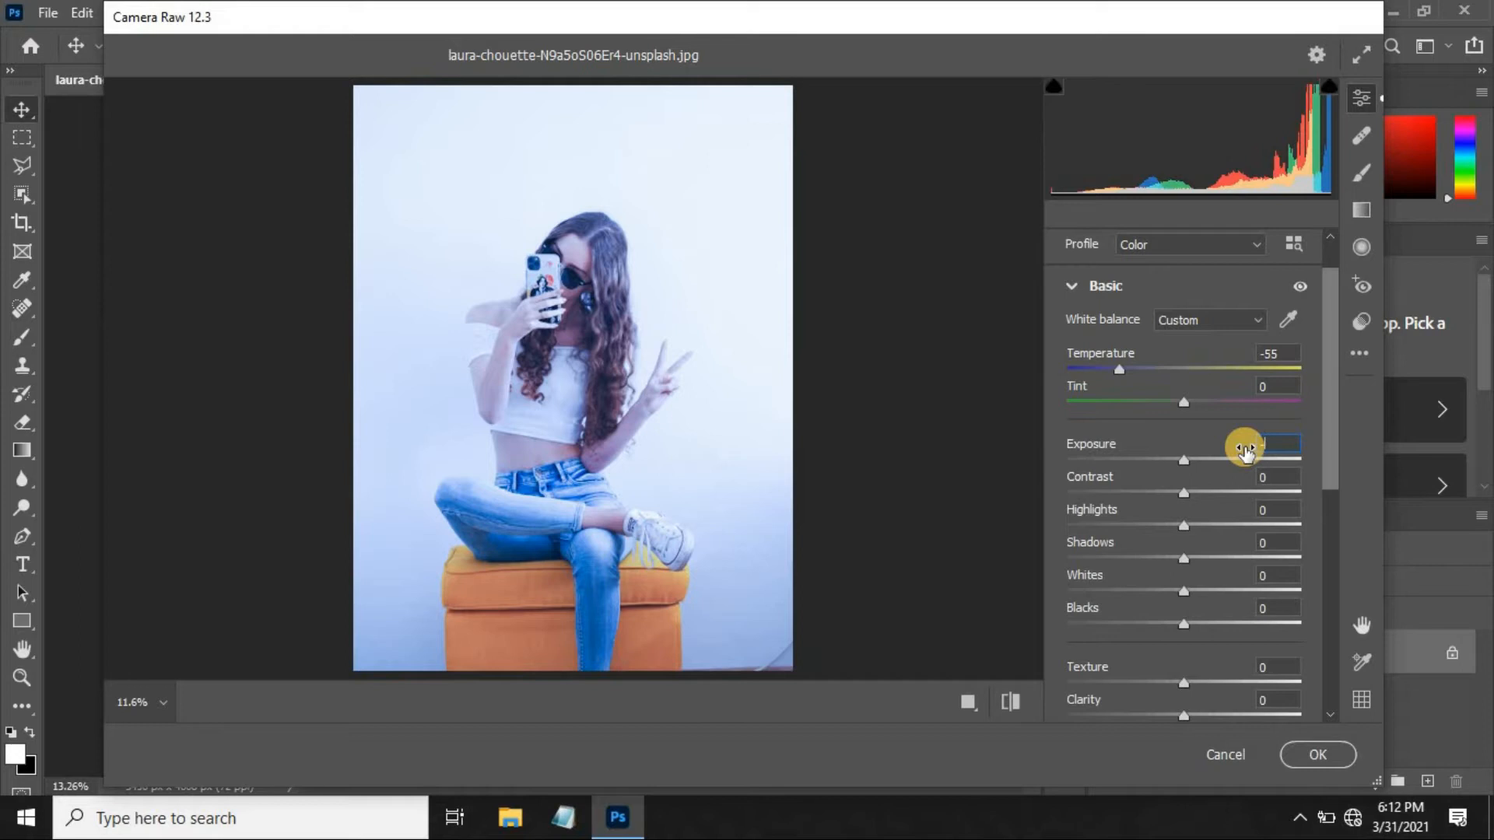
pyautogui.write('3')
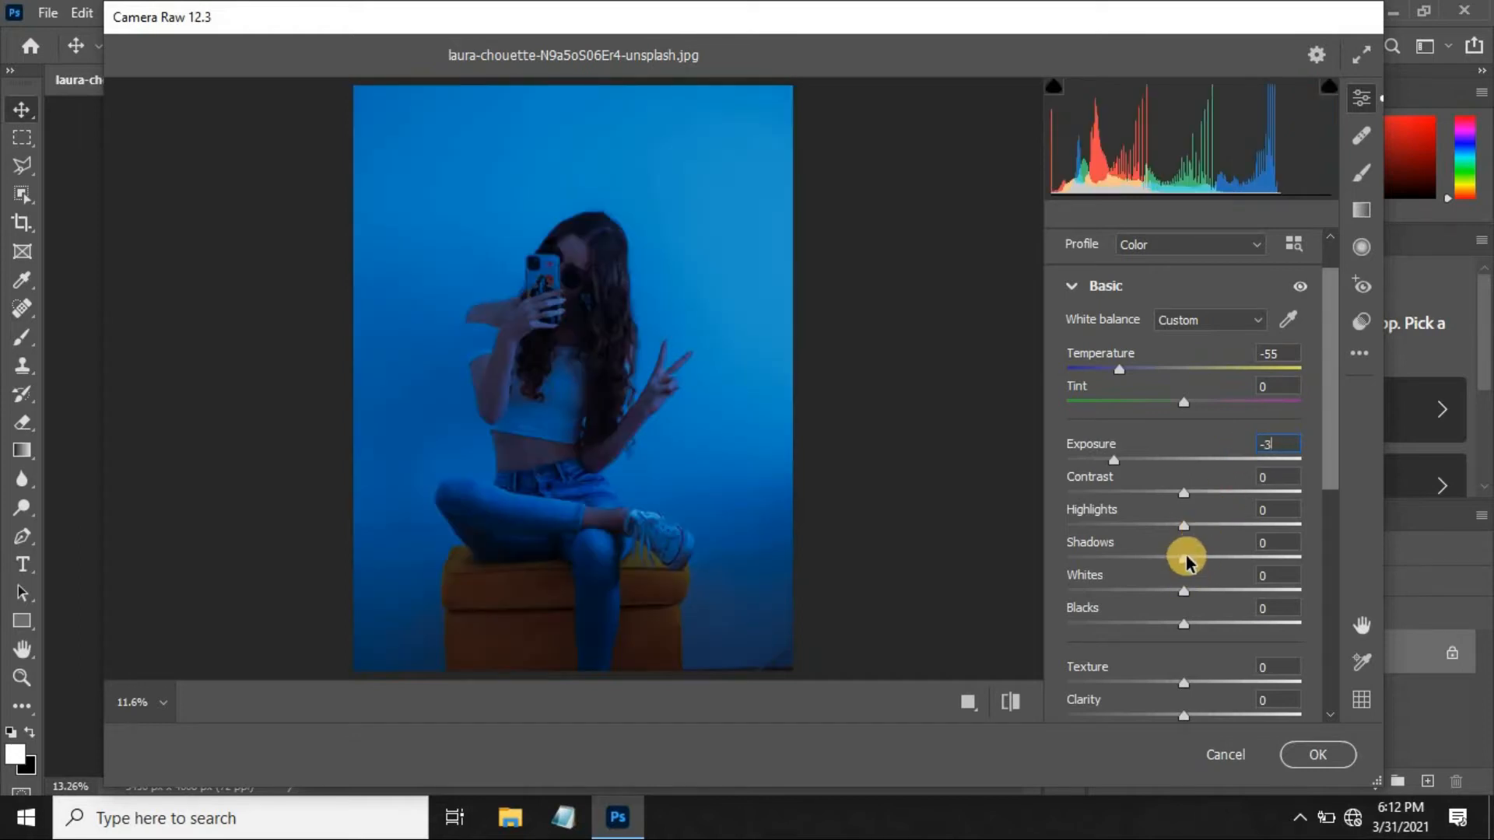
pyautogui.moveTo(1183, 562)
pyautogui.mouseDown()
pyautogui.moveTo(1225, 563)
pyautogui.moveTo(1181, 562)
pyautogui.moveTo(1201, 569)
pyautogui.mouseUp()
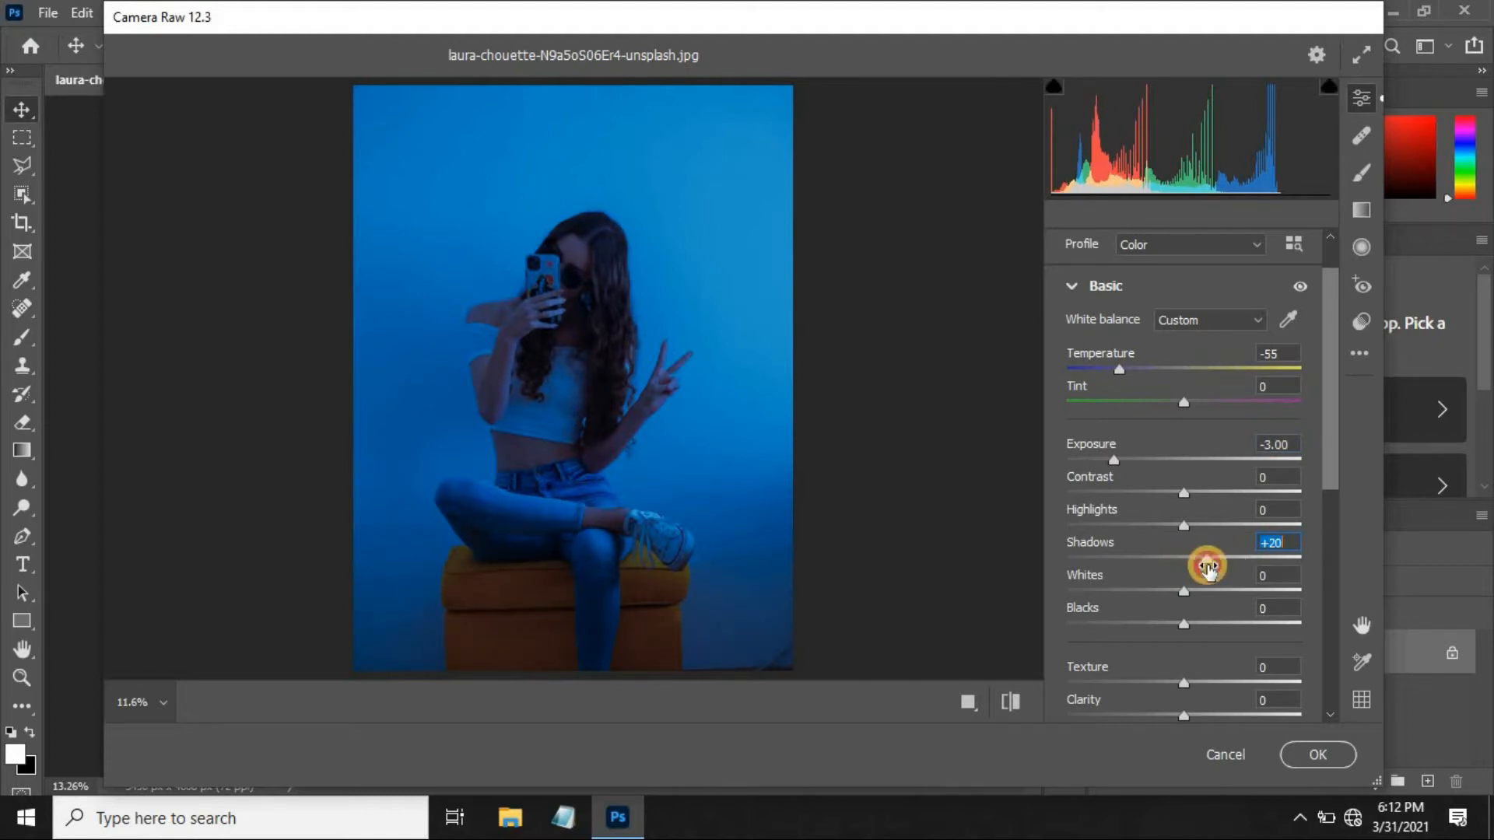
# Set the contrast to +61 and the blacks to -36, and apply the Camera Raw filter
pyautogui.moveTo(1182, 500); pyautogui.dragTo(1329, 492)
pyautogui.scroll(-1, 1322, 498)
pyautogui.moveTo(1186, 566); pyautogui.dragTo(1142, 567)
pyautogui.scroll(-1, 1328, 500)
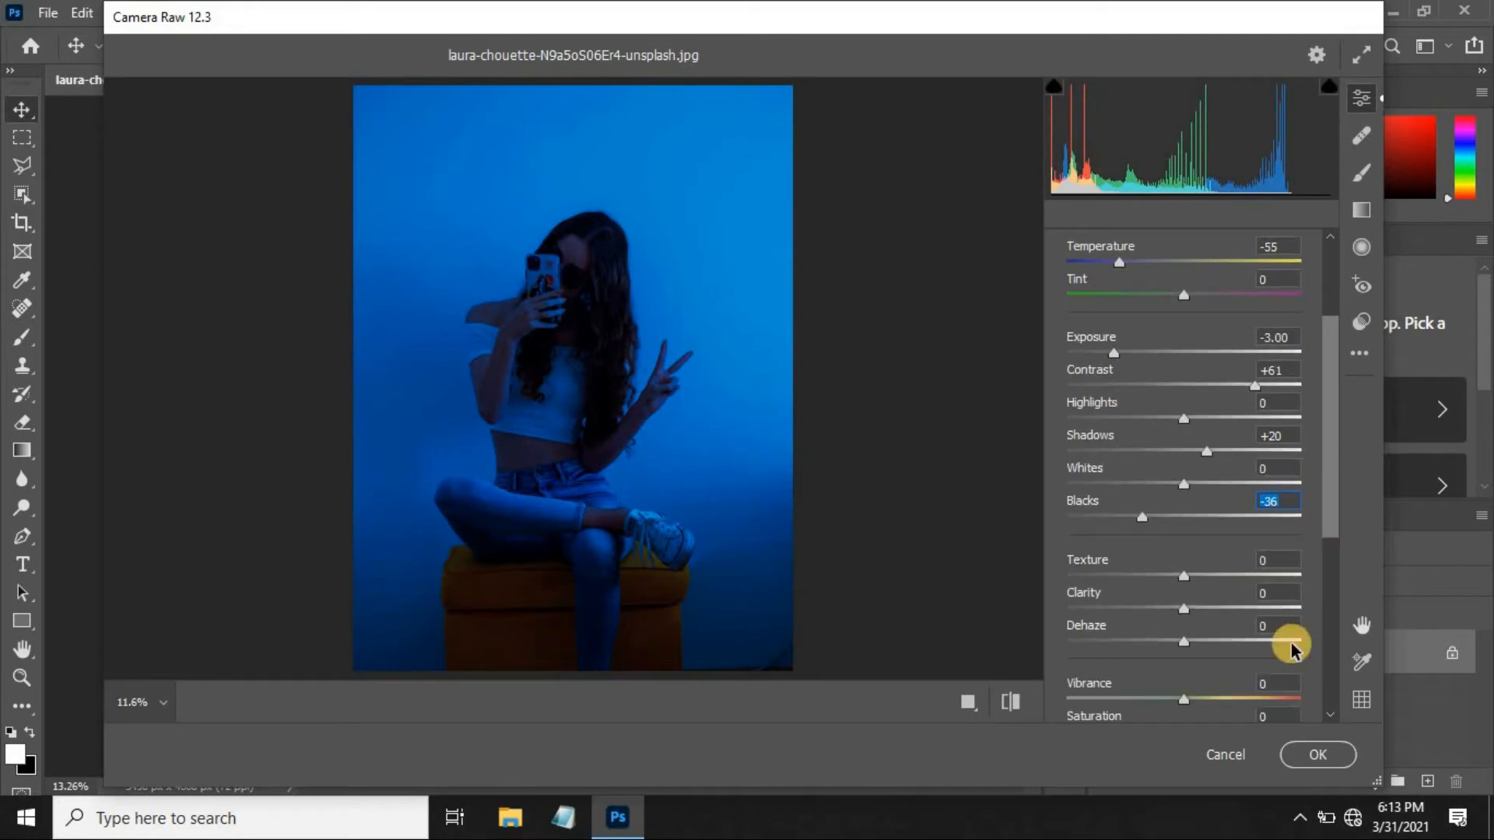
pyautogui.click(1346, 765)
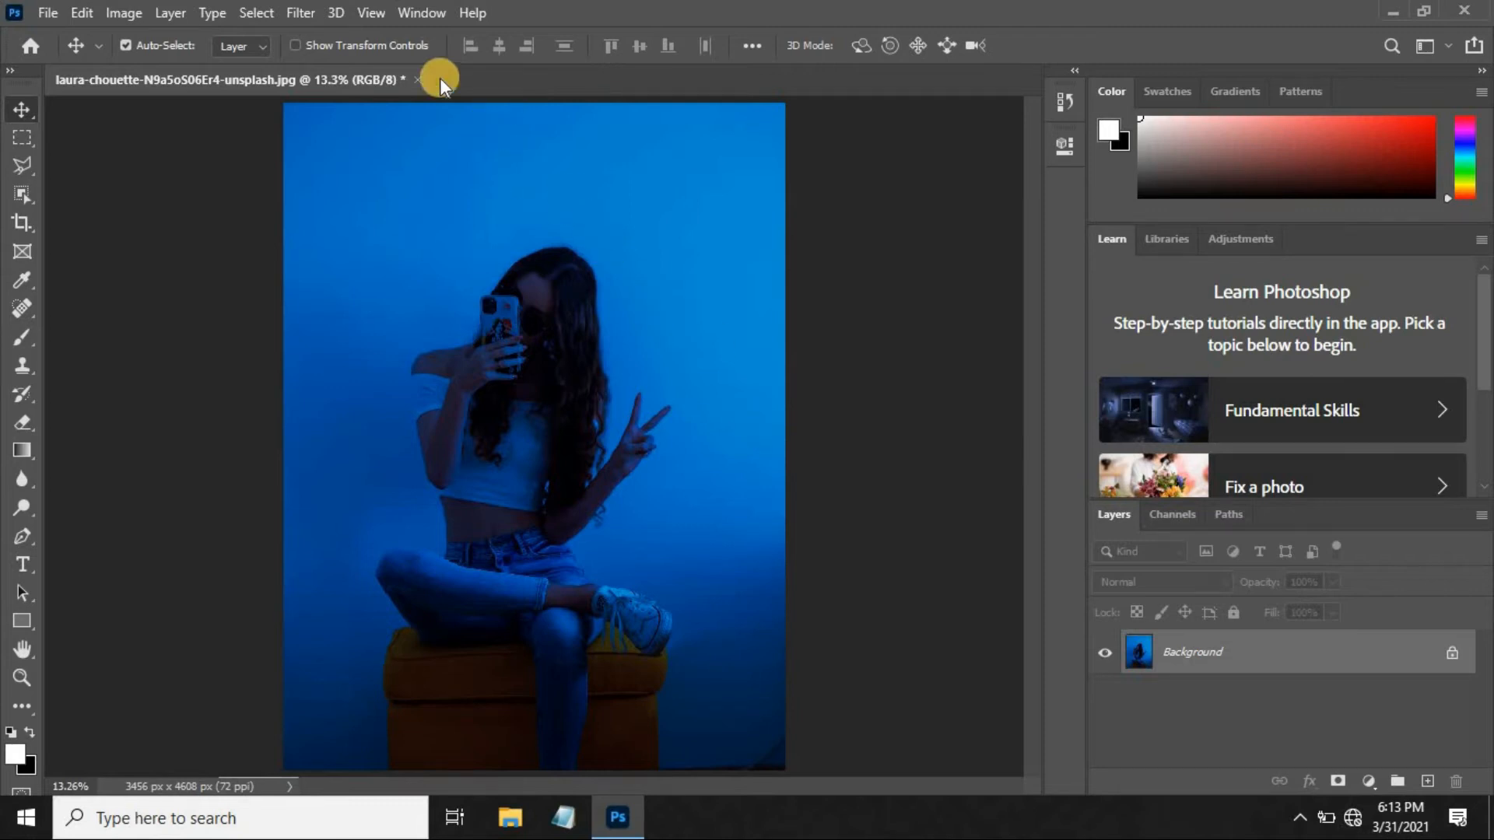
# Apply a Brightness/Contrast adjustment to the photo with brightness -32 and contrast 26
pyautogui.click(130, 12)
pyautogui.moveTo(234, 69)
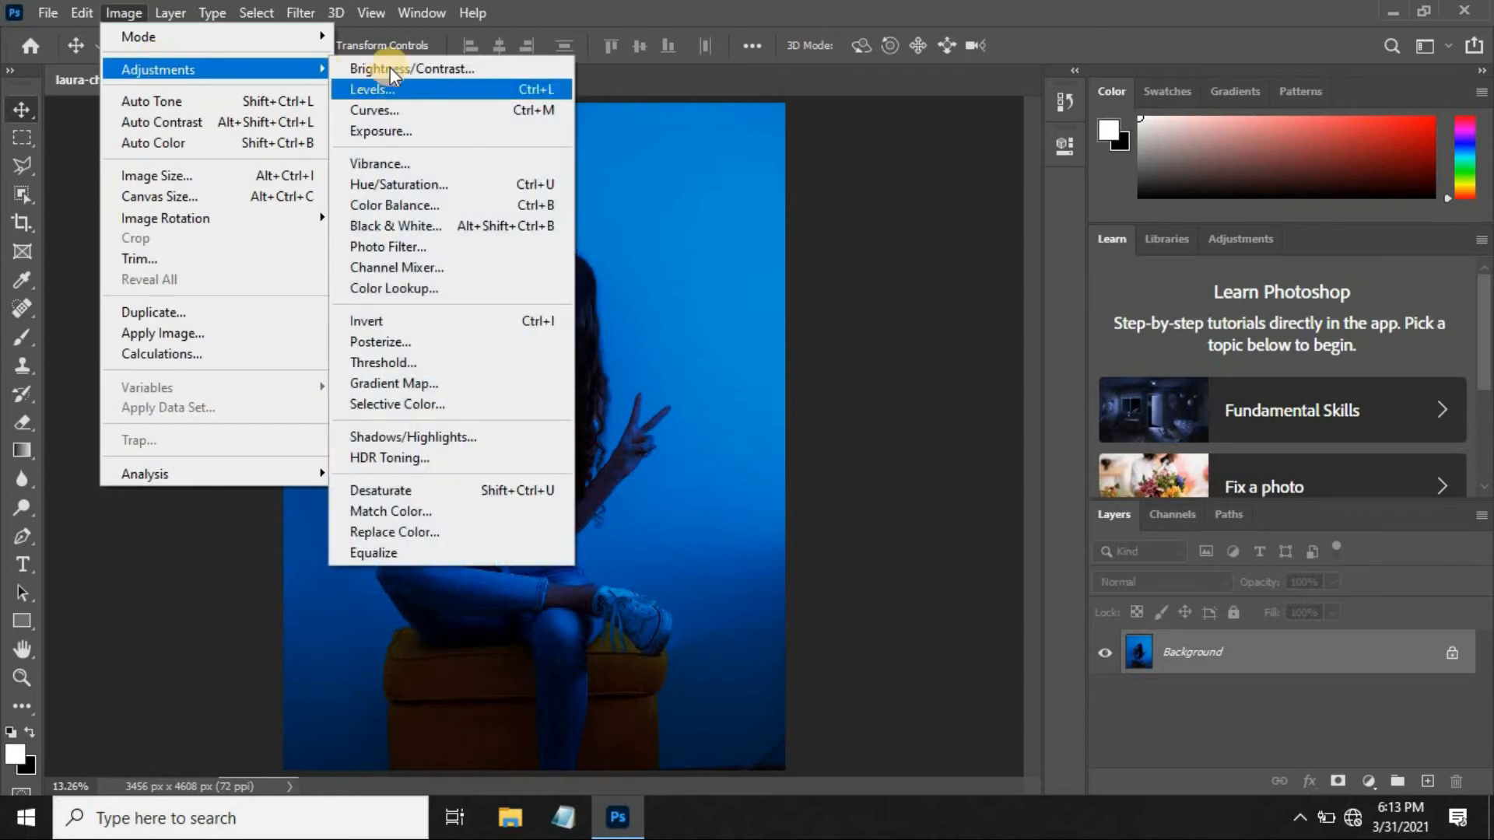
pyautogui.click(395, 69)
pyautogui.moveTo(681, 236); pyautogui.dragTo(664, 242)
pyautogui.moveTo(688, 296); pyautogui.dragTo(714, 297)
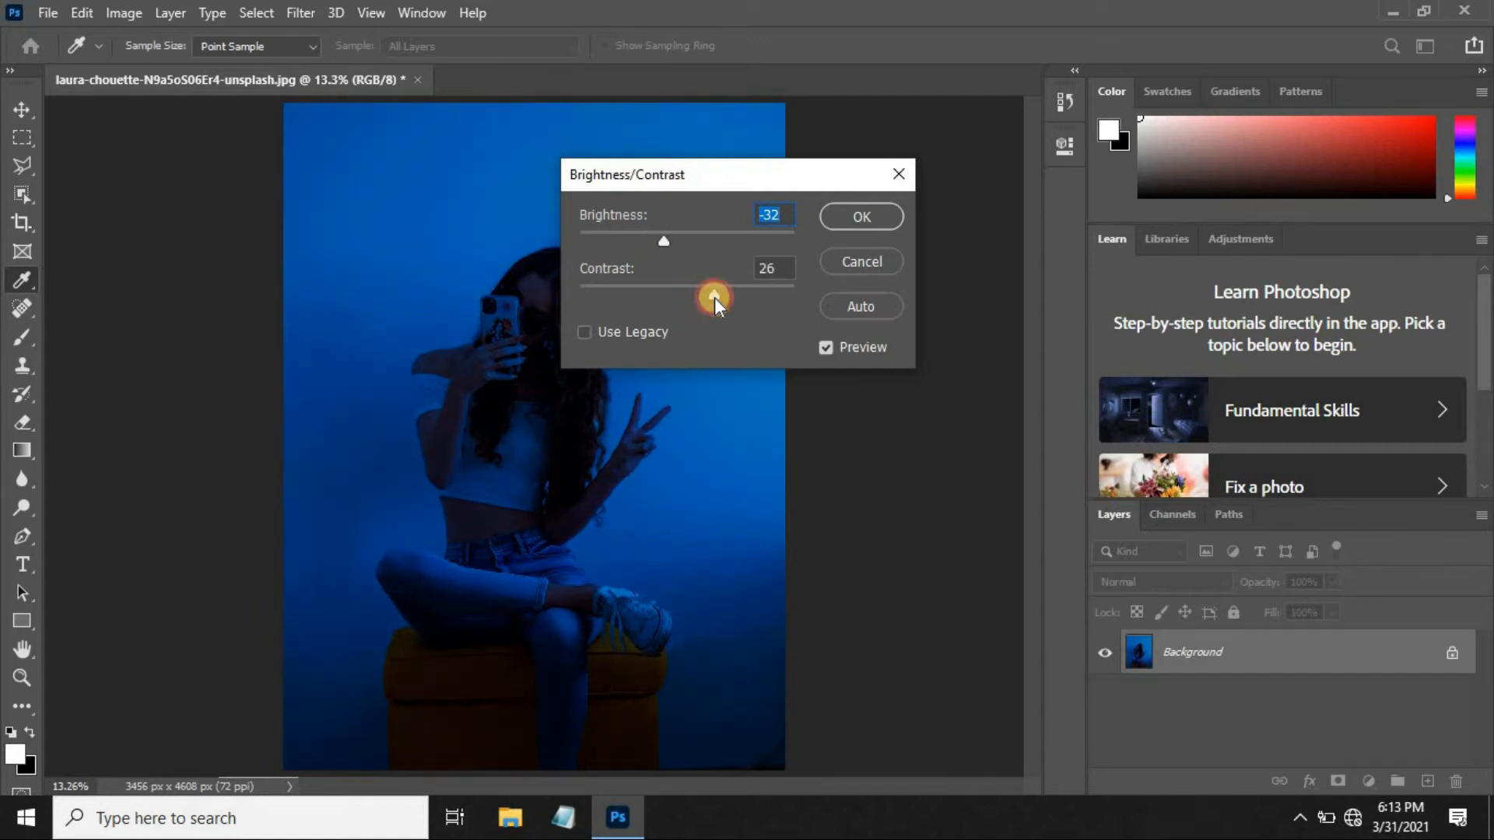
pyautogui.click(850, 226)
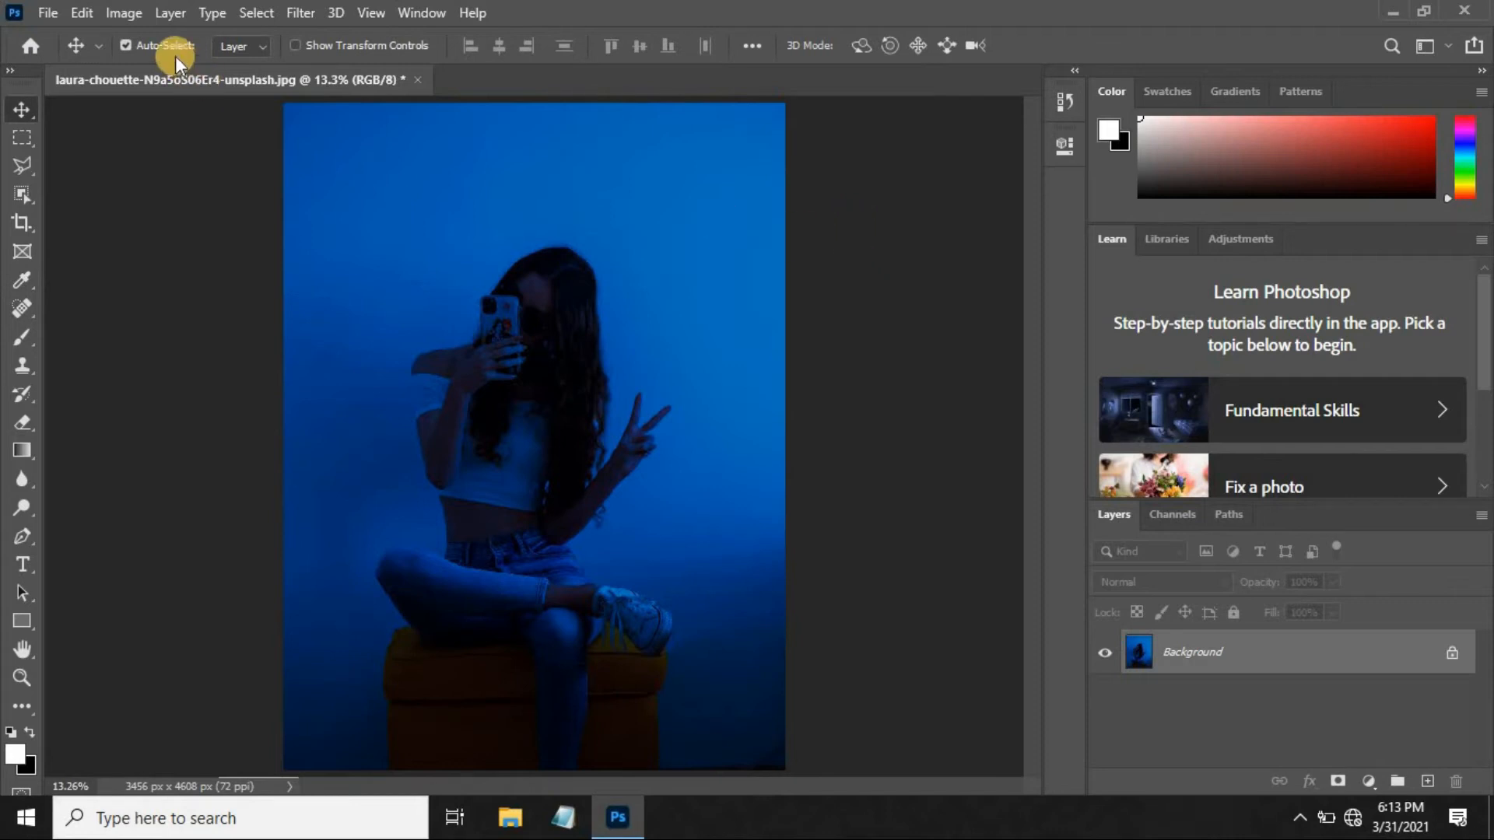
# Open the shadow file from the assest folder
pyautogui.click(49, 13)
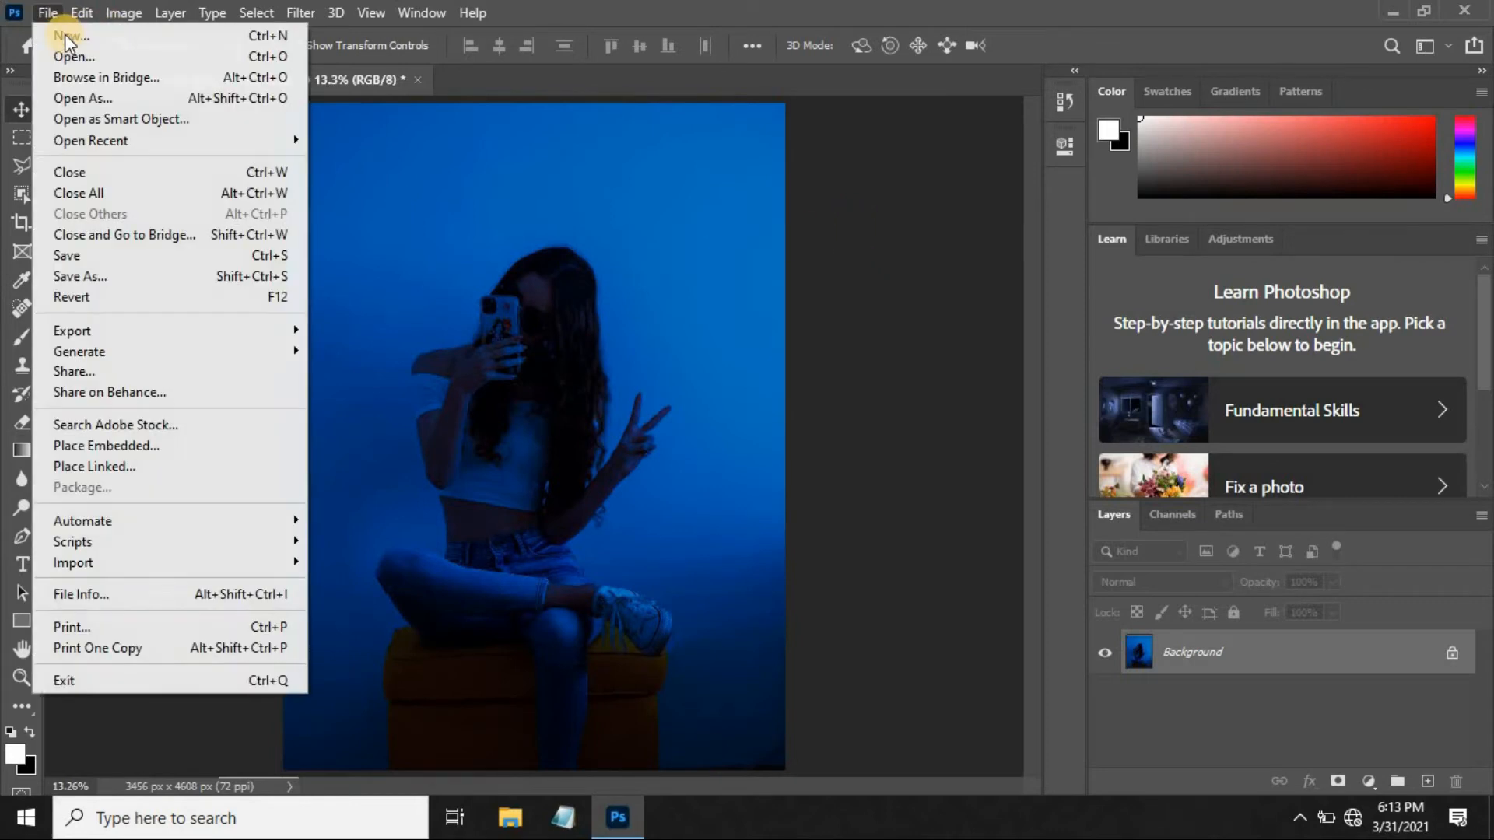
pyautogui.click(70, 57)
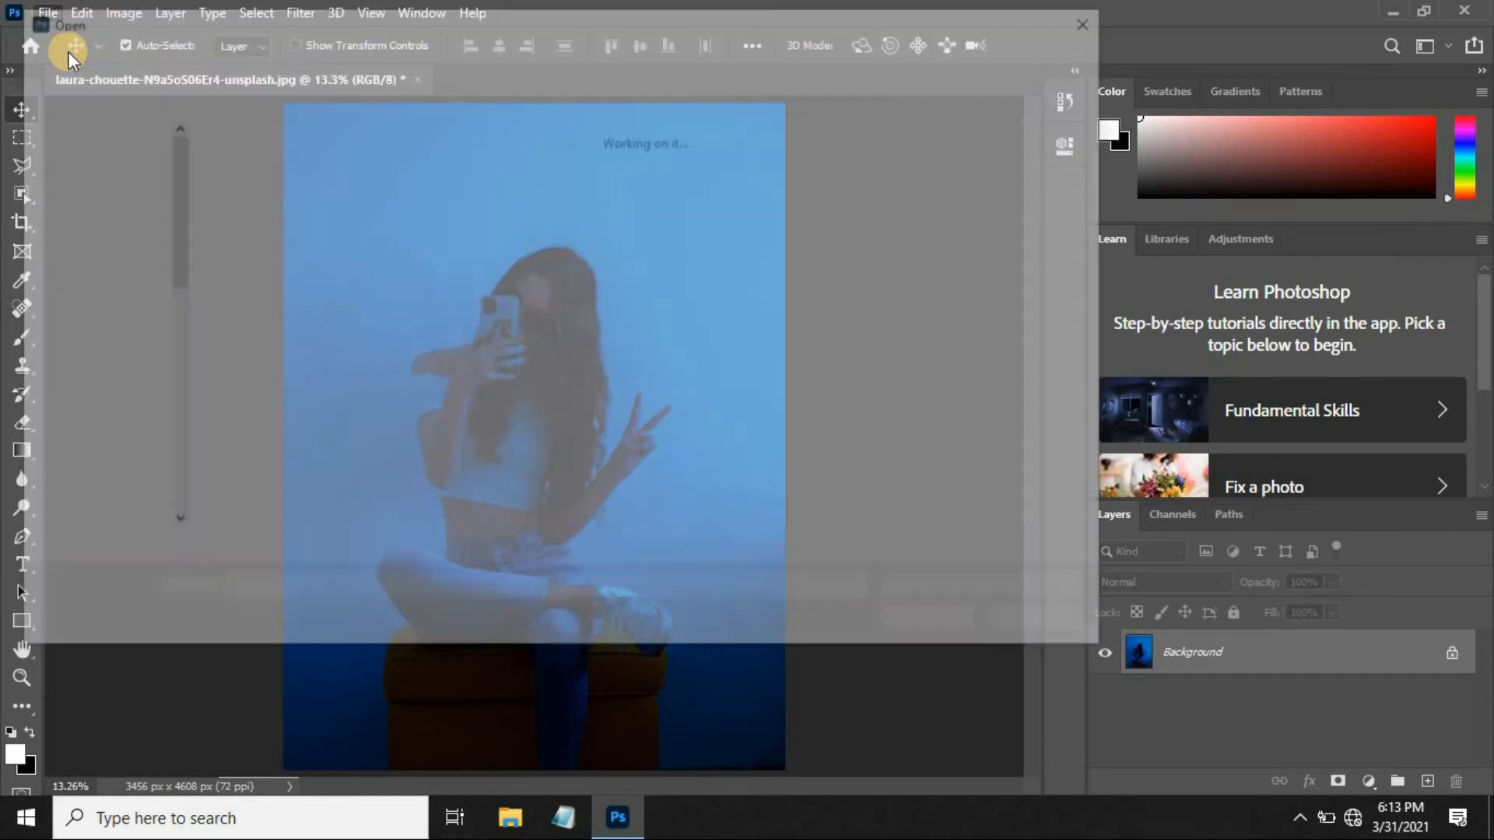
pyautogui.click(658, 187)
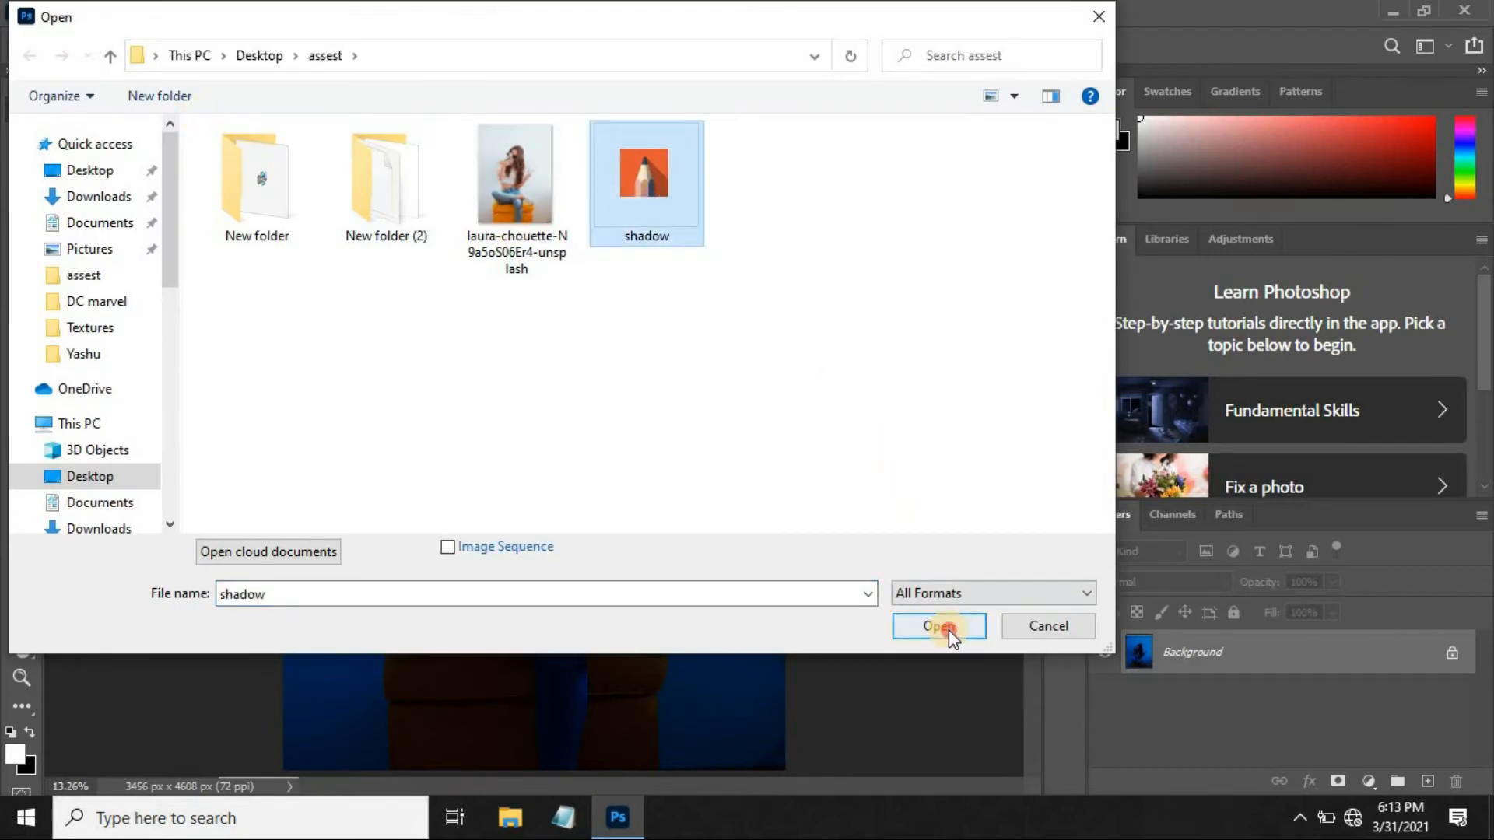
pyautogui.click(943, 626)
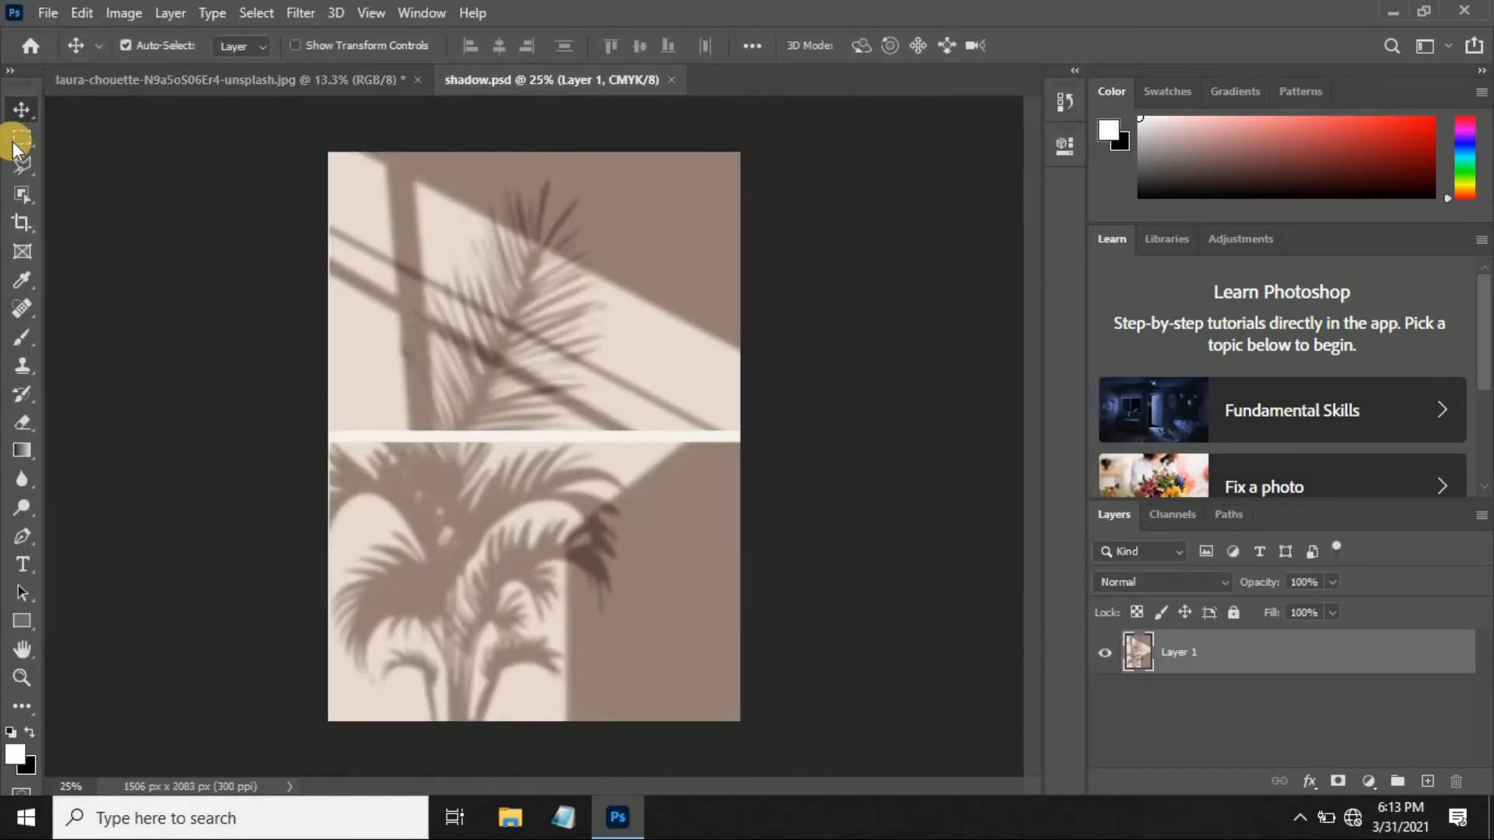
# Select the lower palm-shadow image with a rectangular marquee and move it into the portrait photo document
pyautogui.click(19, 137)
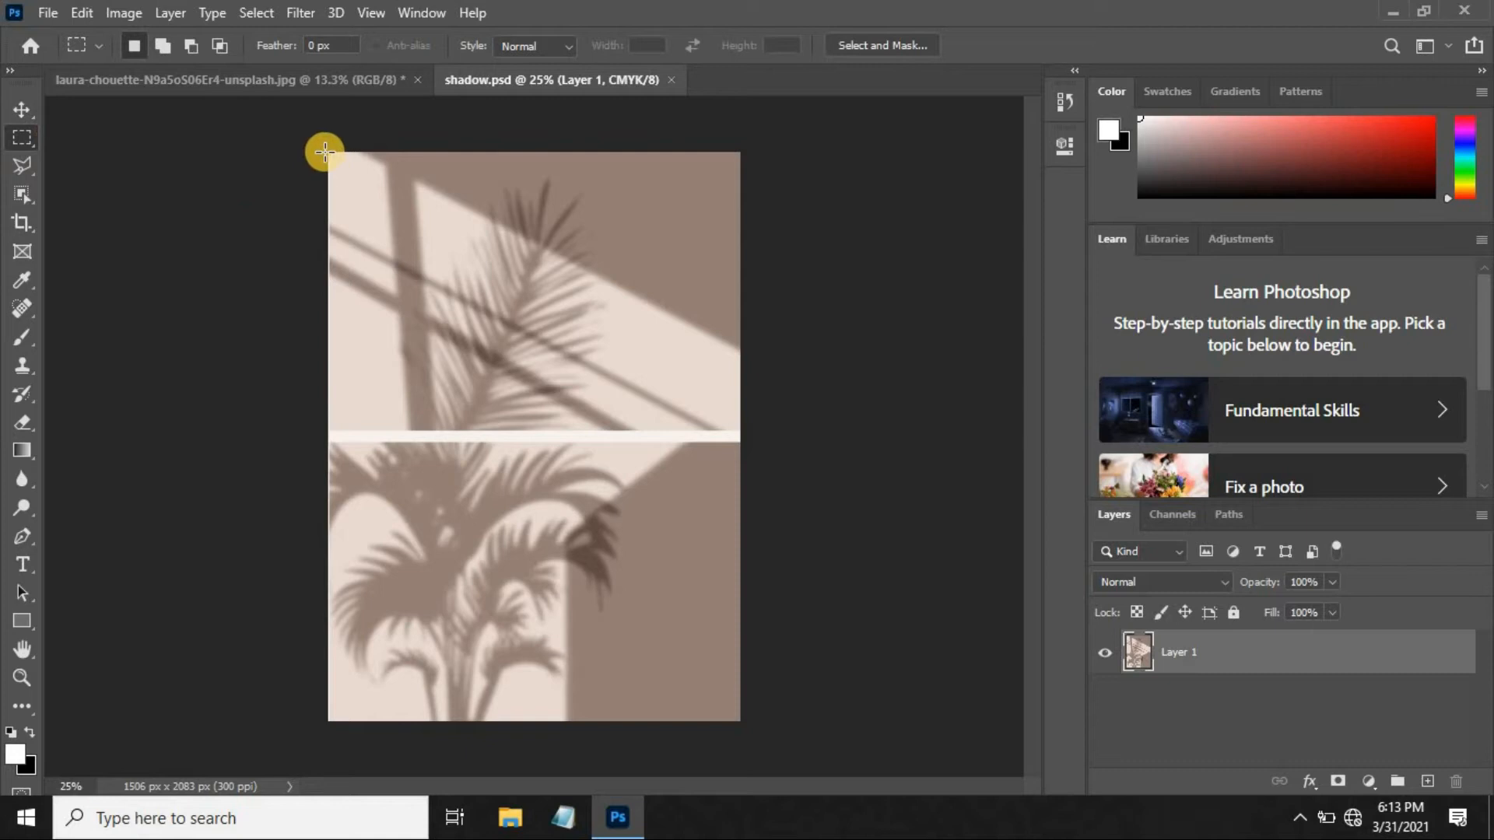
pyautogui.moveTo(326, 443); pyautogui.dragTo(747, 740)
pyautogui.press('v')
pyautogui.moveTo(371, 379); pyautogui.dragTo(196, 115)
pyautogui.moveTo(465, 342); pyautogui.dragTo(467, 344)
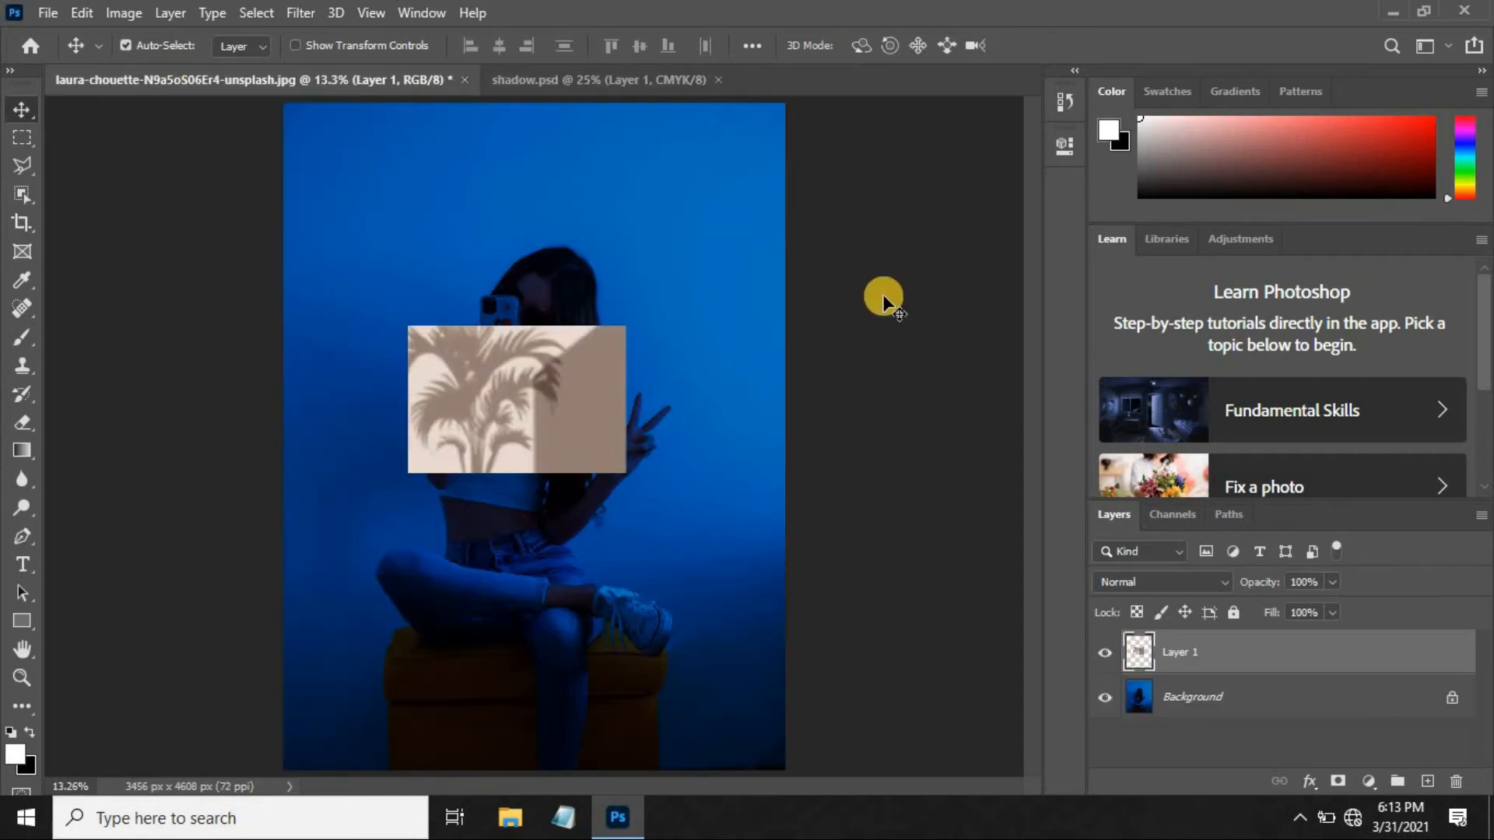
# Scale the palm-shadow layer to about 230% so it spans the photo's width, and align it with the photo's upper edge
pyautogui.hotkey('ctrl', 't')
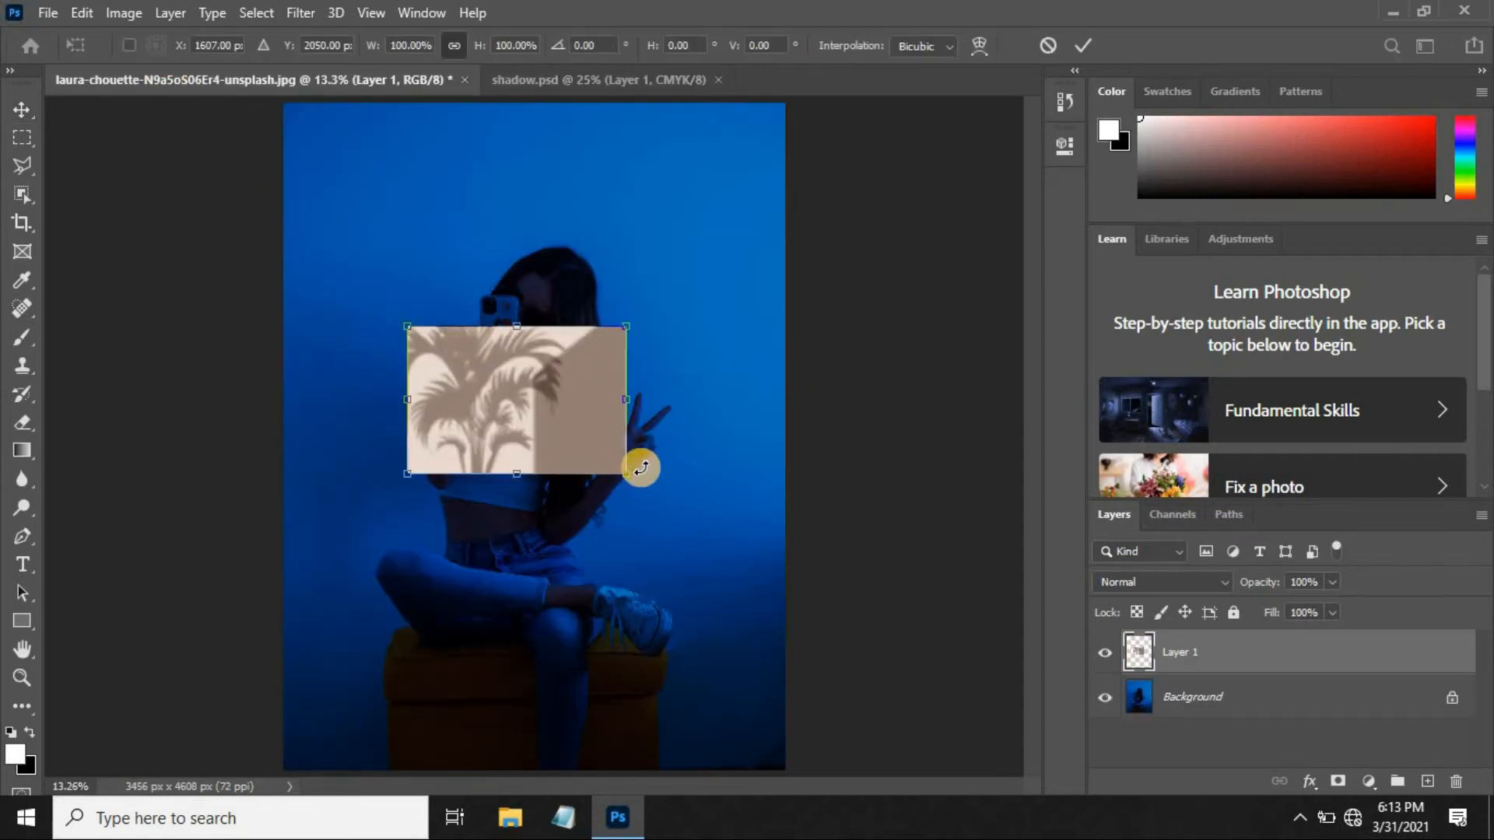
pyautogui.moveTo(627, 478); pyautogui.dragTo(666, 486)
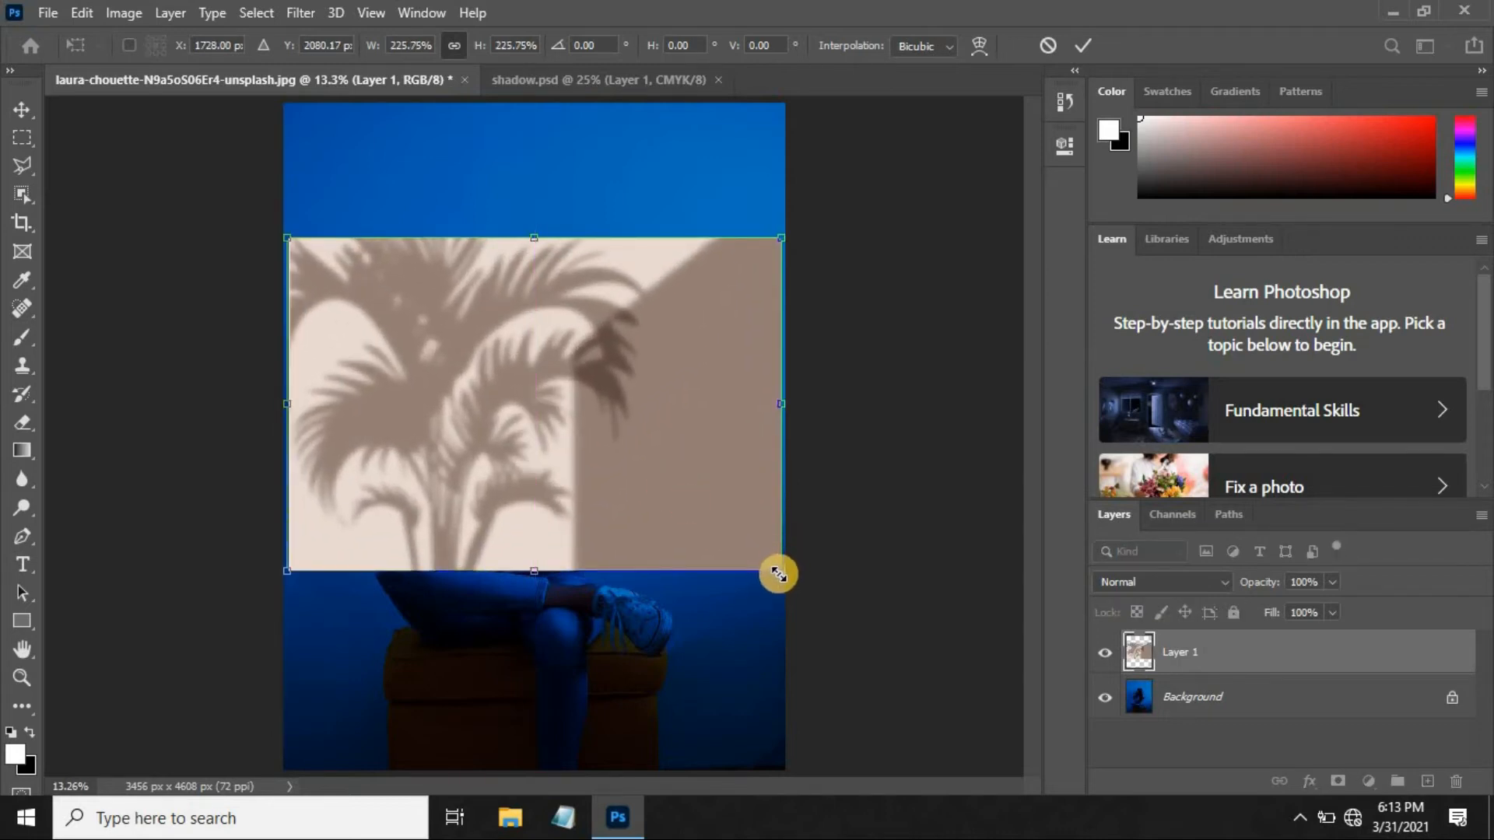
pyautogui.moveTo(780, 574); pyautogui.dragTo(782, 572)
pyautogui.moveTo(717, 492); pyautogui.dragTo(724, 384)
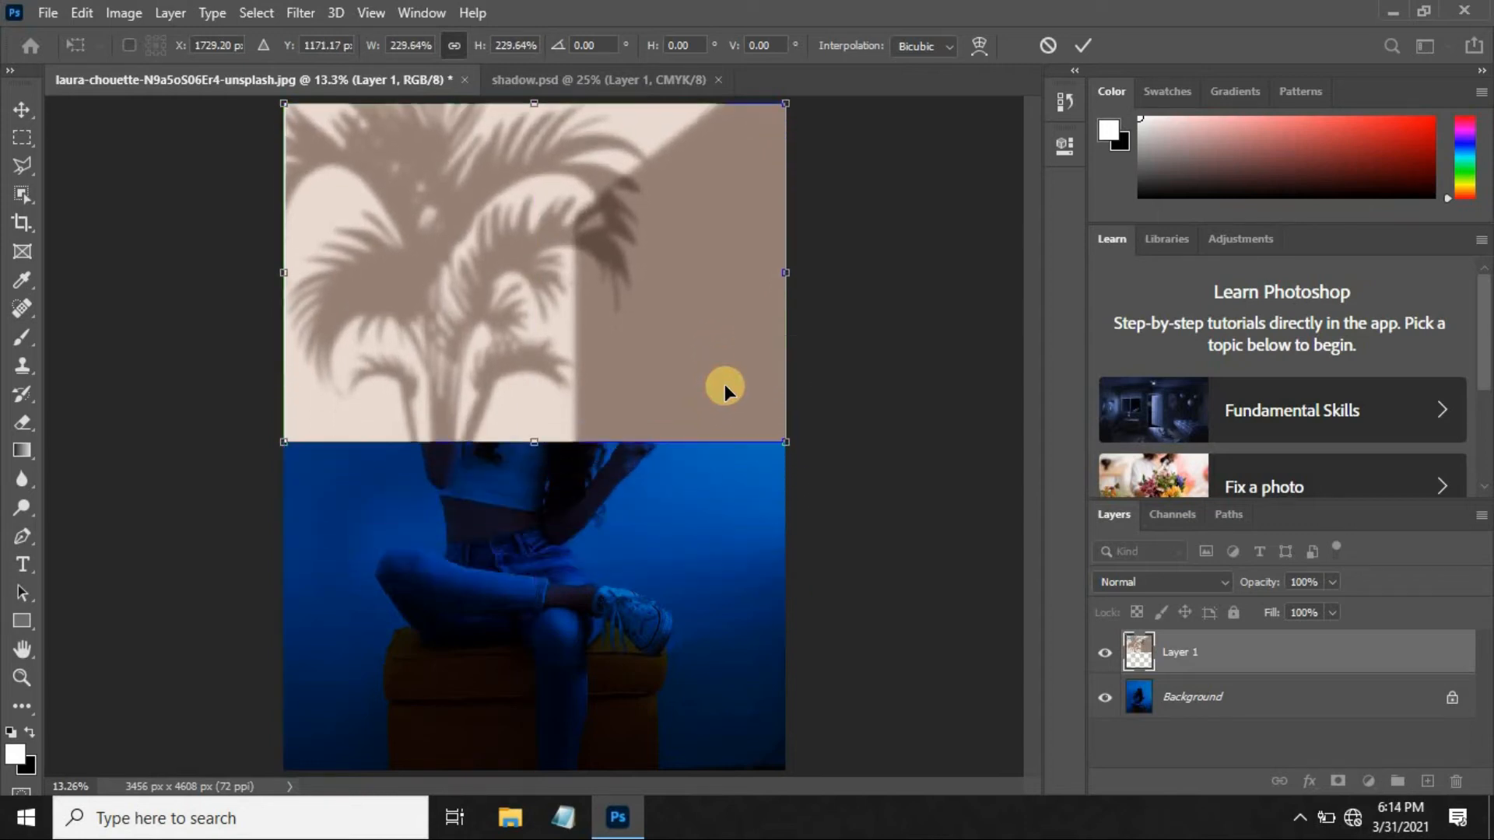
pyautogui.press('Return')
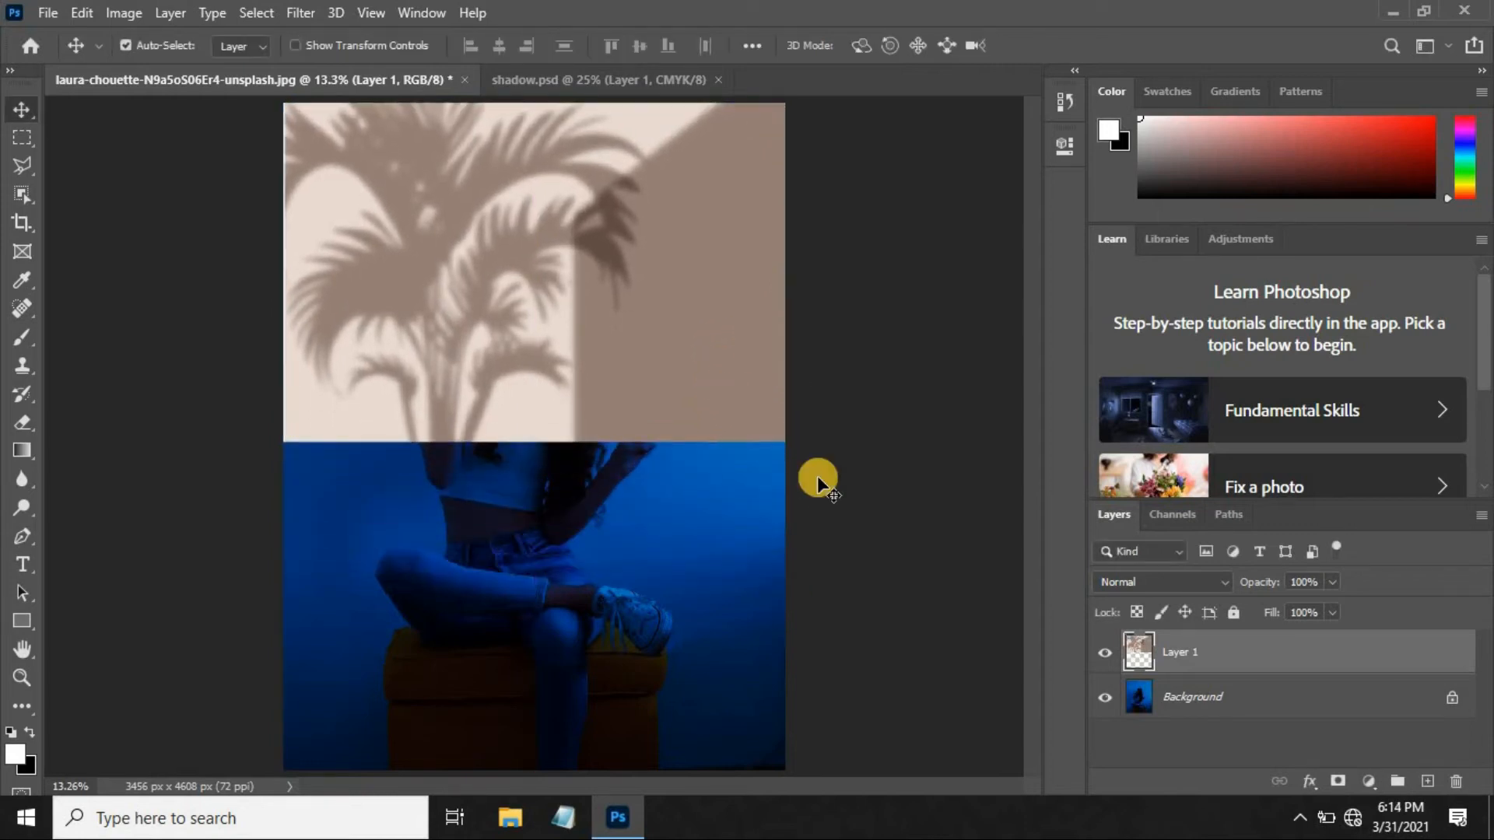
# Set the palm-shadow layer's blend mode to Soft Light and enlarge the layer slightly beyond the photo's left edge
pyautogui.click(1179, 585)
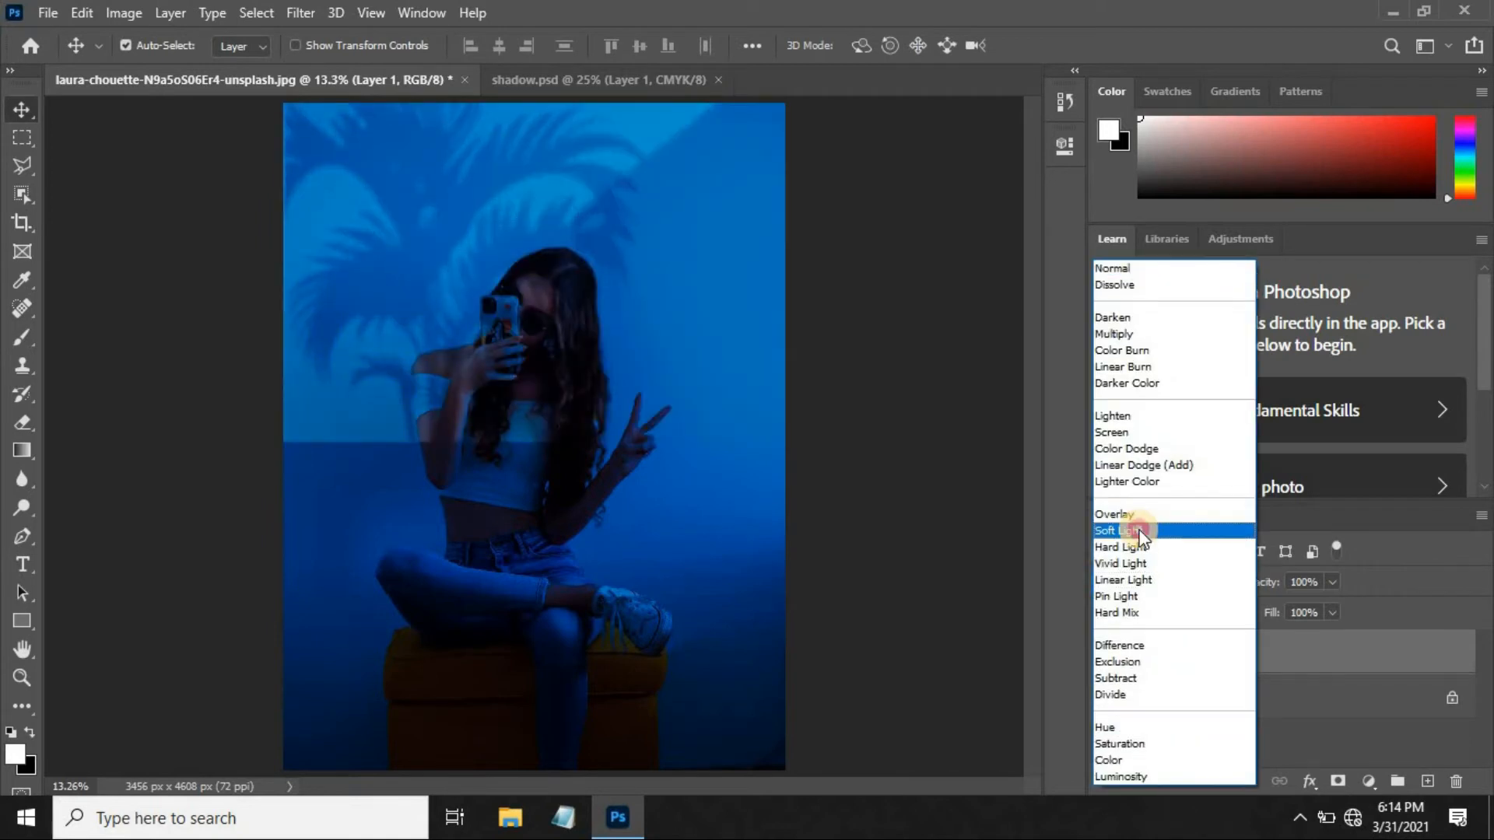
pyautogui.click(1140, 532)
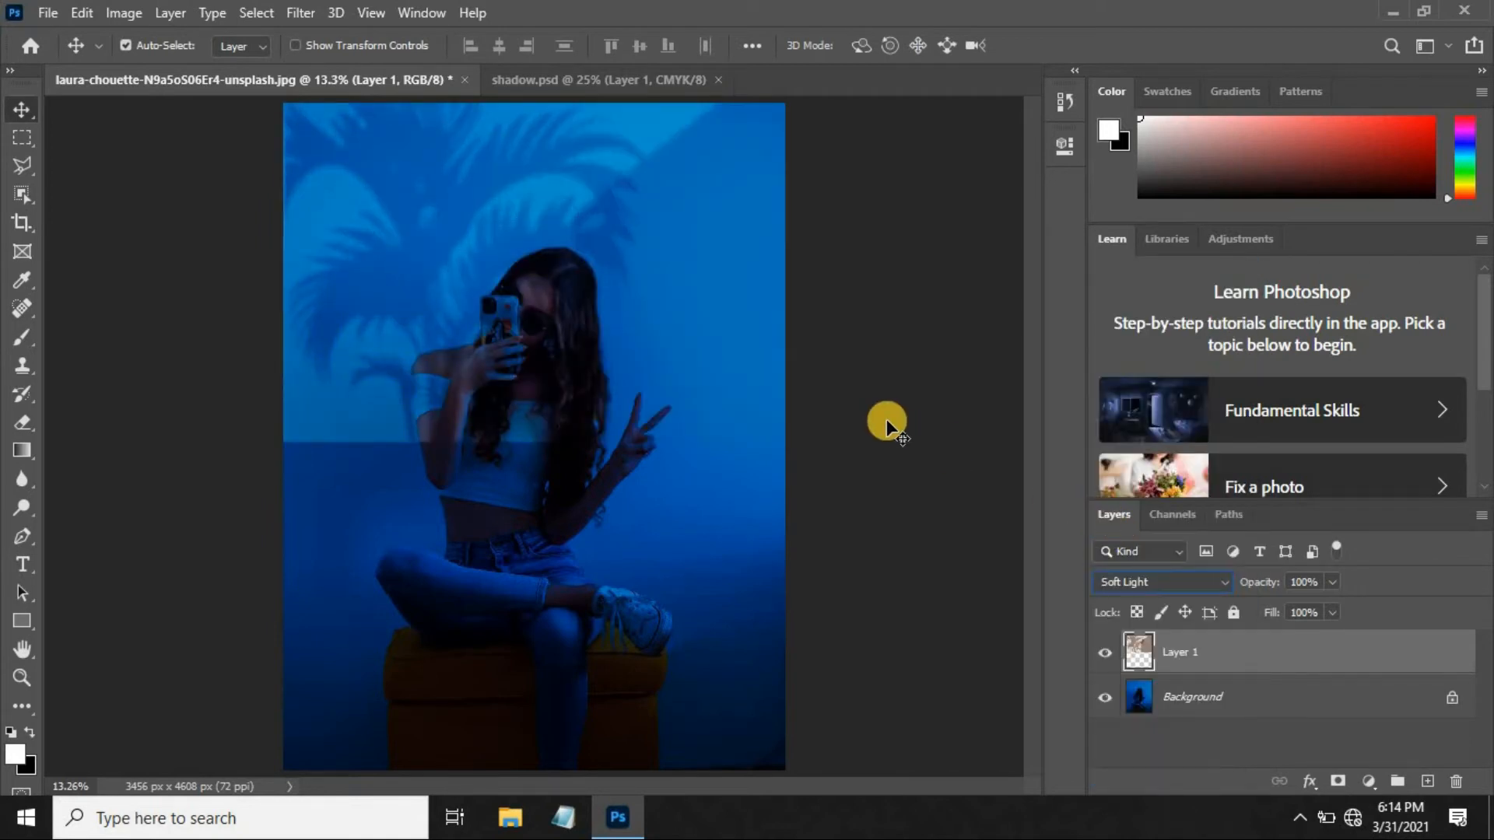
pyautogui.hotkey('ctrl', 't')
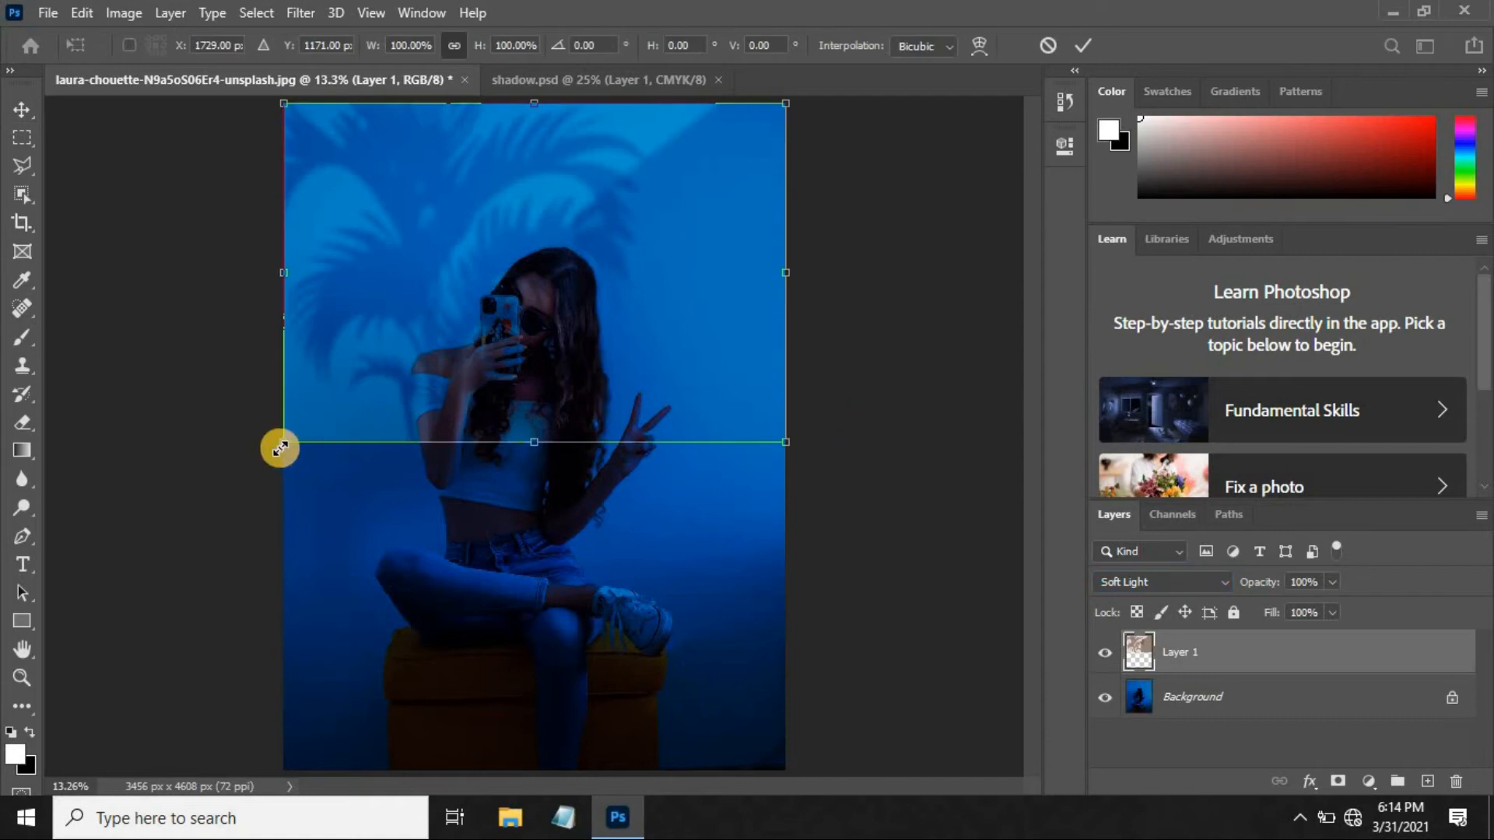
pyautogui.moveTo(283, 444); pyautogui.dragTo(277, 444)
pyautogui.press('Return')
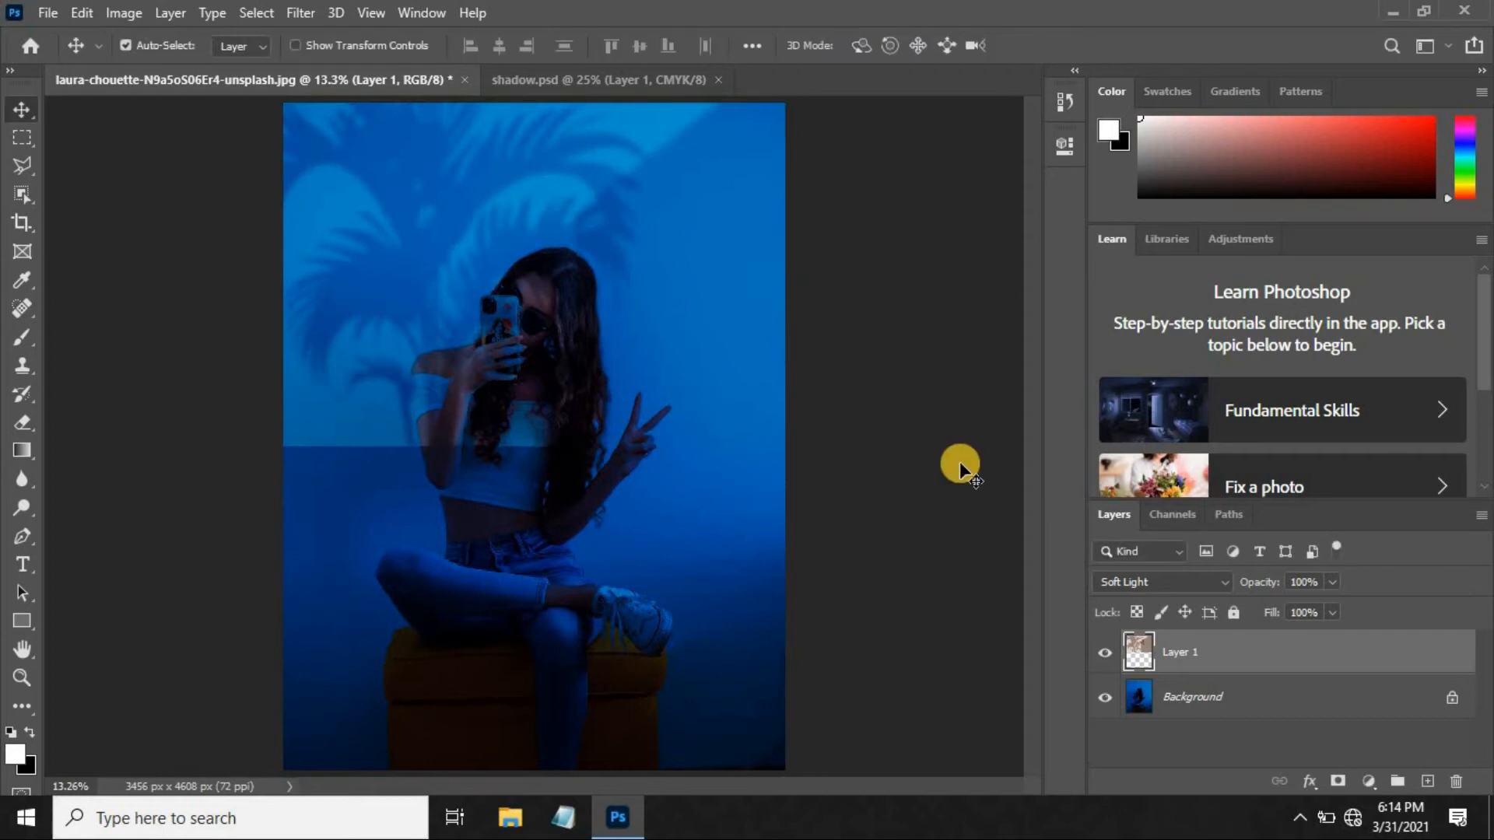
# Add a layer mask to the palm-shadow layer and fade its lower edge with a vertical black-to-white linear gradient
pyautogui.click(1337, 781)
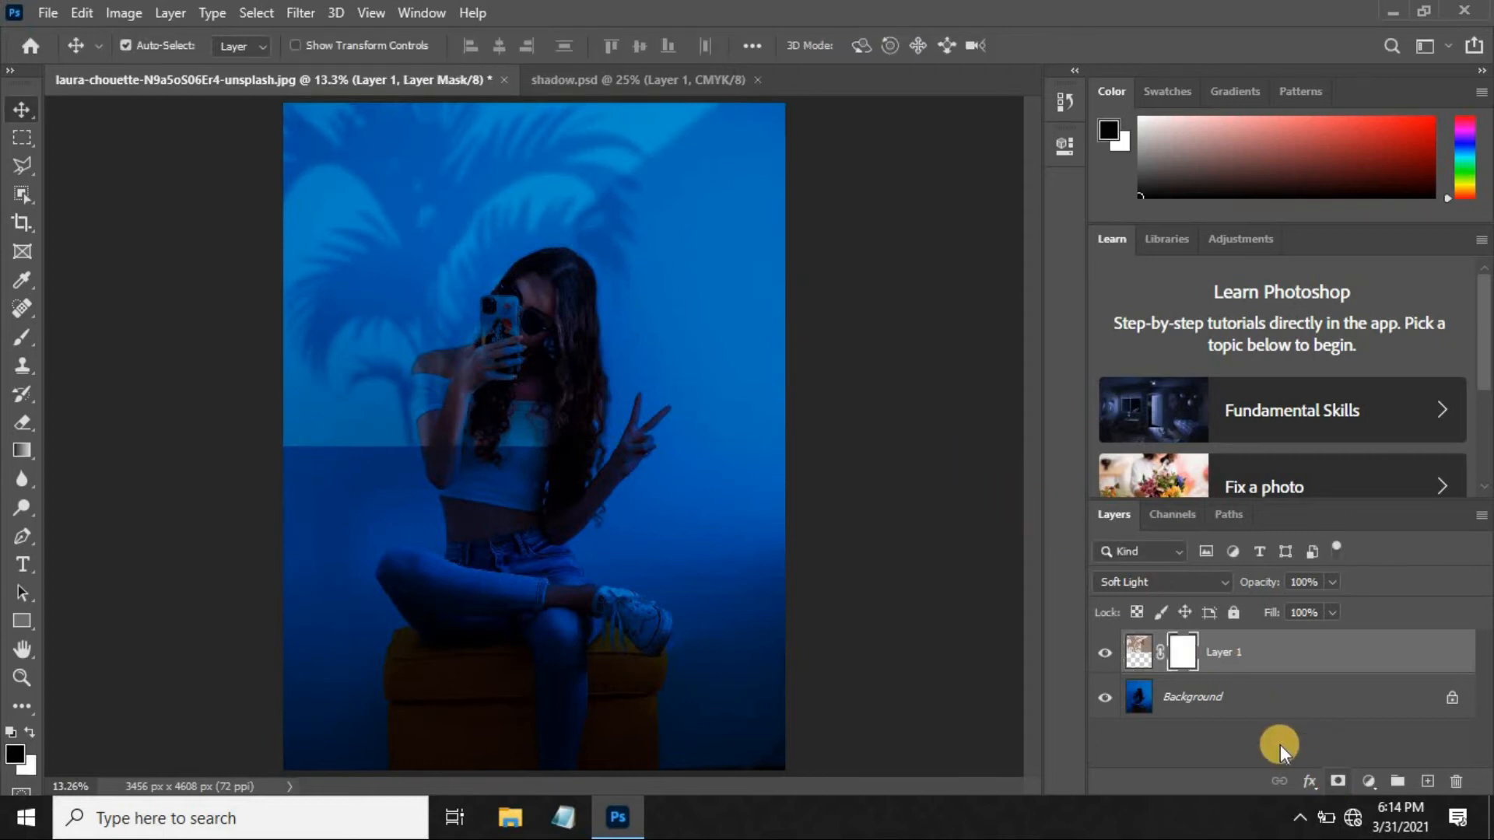
pyautogui.click(20, 457)
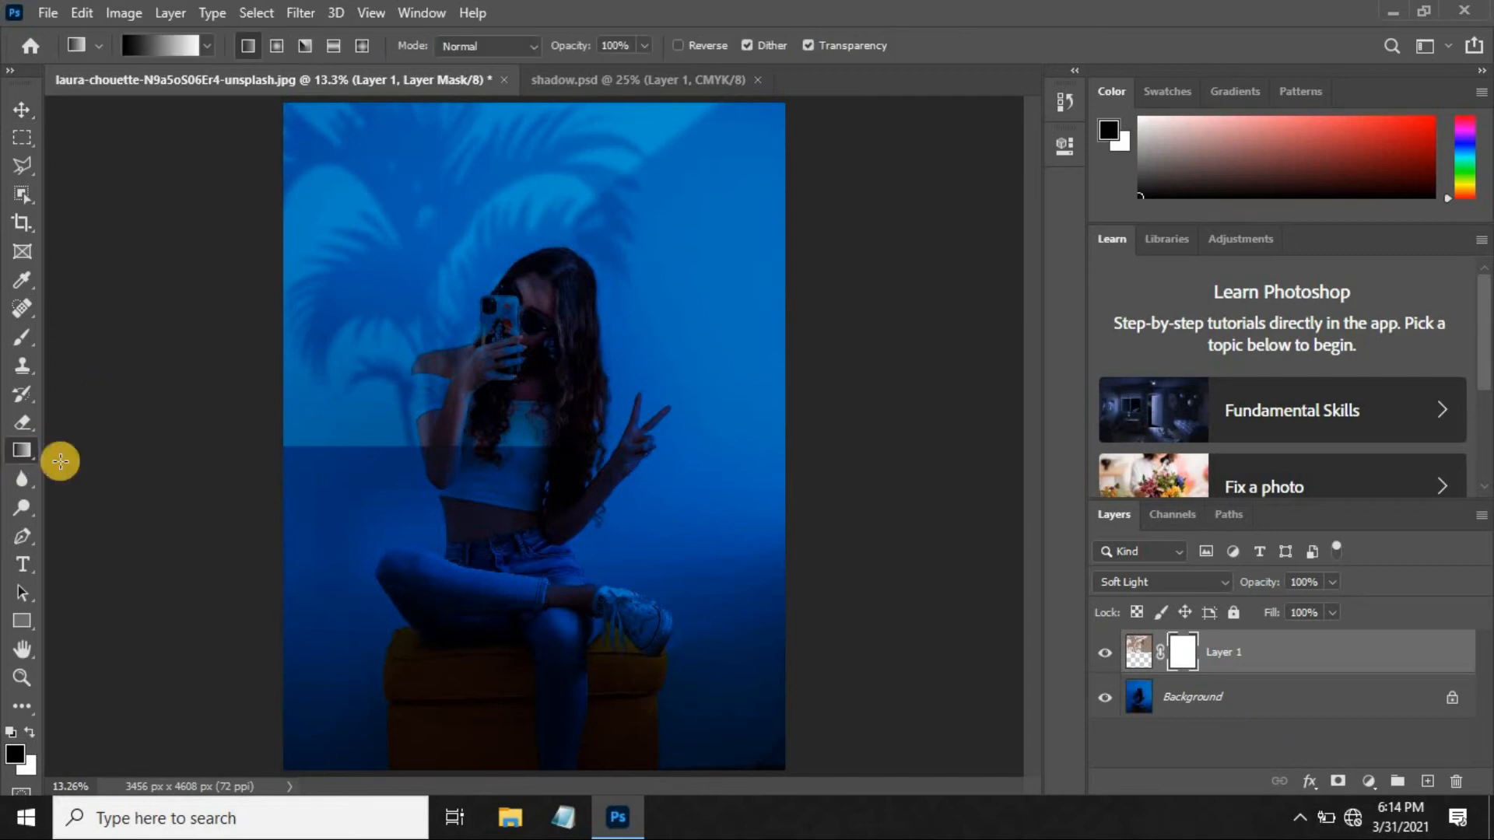
pyautogui.moveTo(492, 467); pyautogui.dragTo(497, 432)
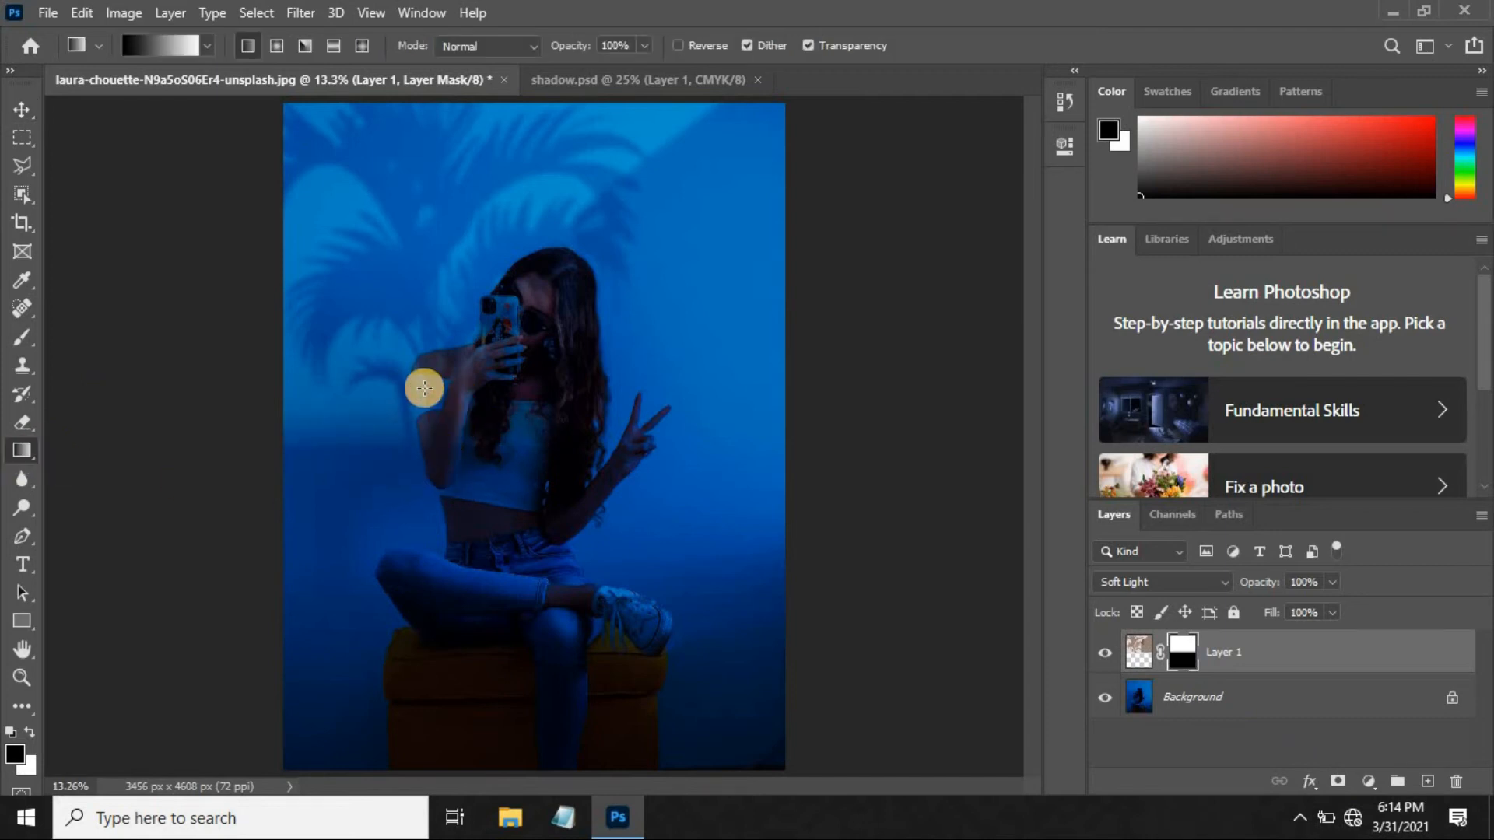
pyautogui.moveTo(420, 413); pyautogui.dragTo(420, 377)
pyautogui.moveTo(394, 456); pyautogui.dragTo(397, 363)
pyautogui.click(19, 108)
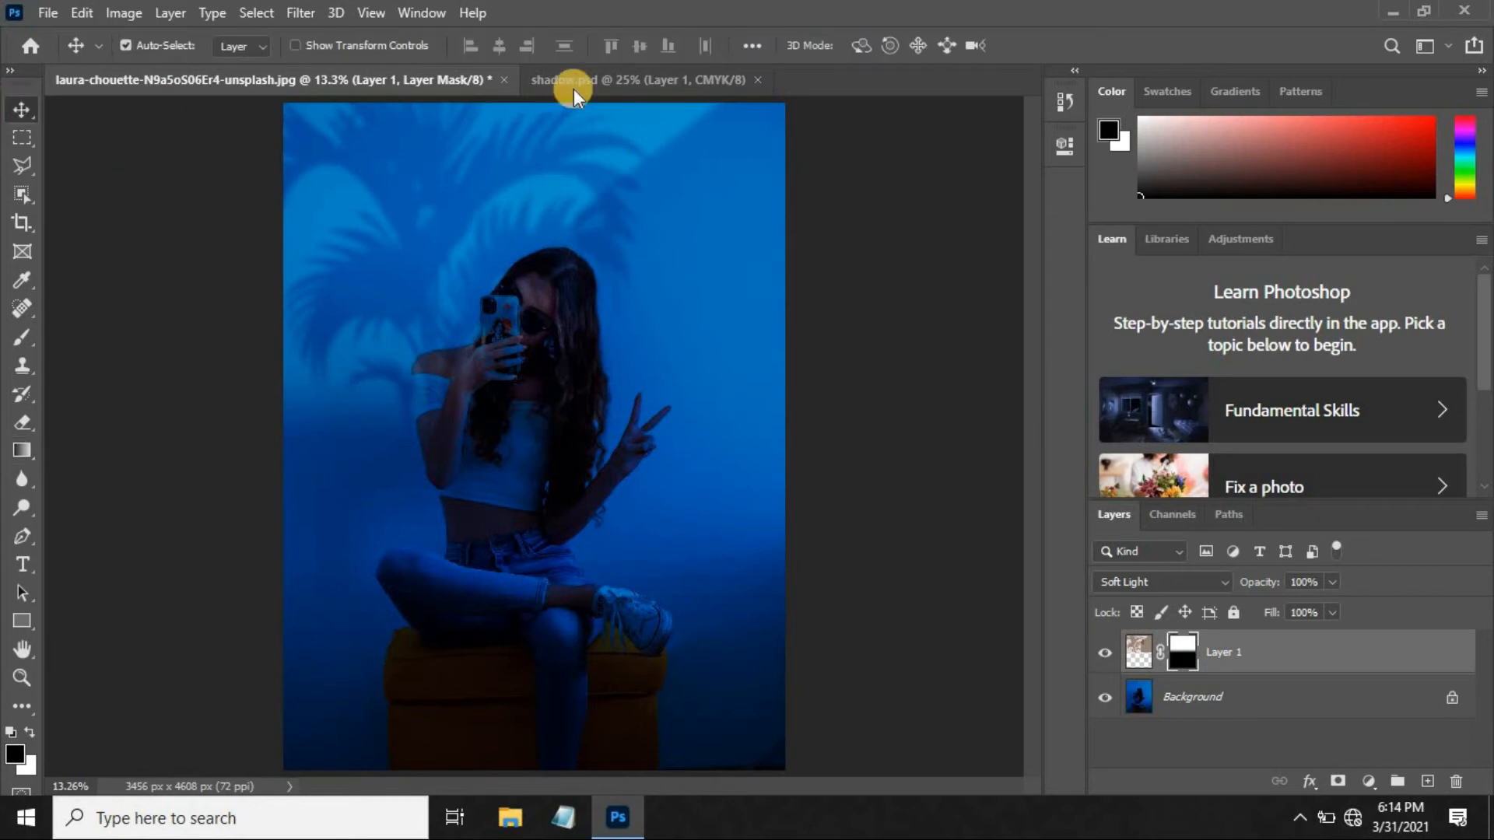
# In shadow.psd, replace the selection with one around the upper window-and-leaf shadow image and move that image into the portrait photo document
pyautogui.click(576, 81)
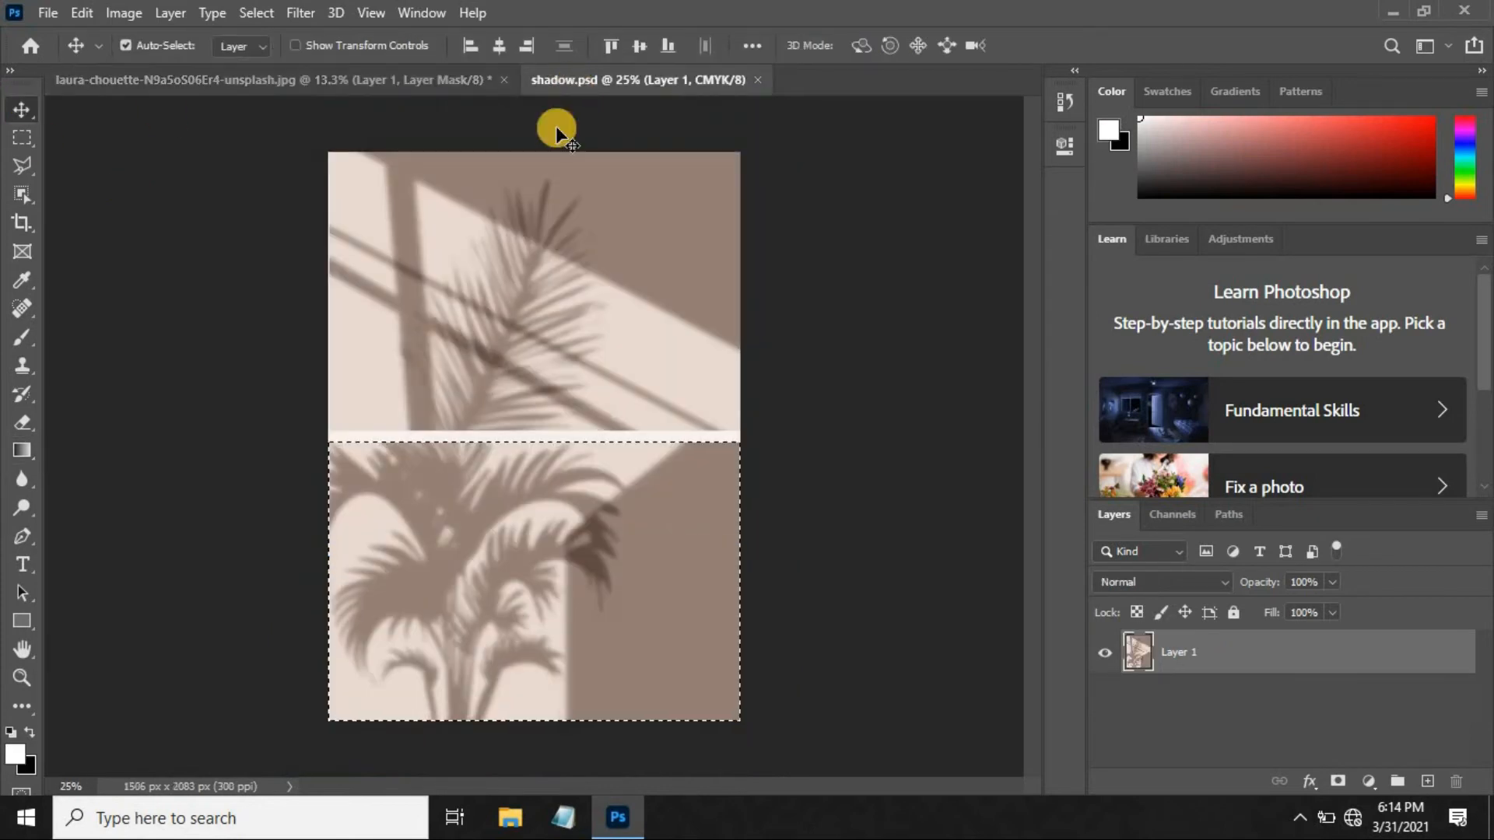
pyautogui.hotkey('ctrl', 'd')
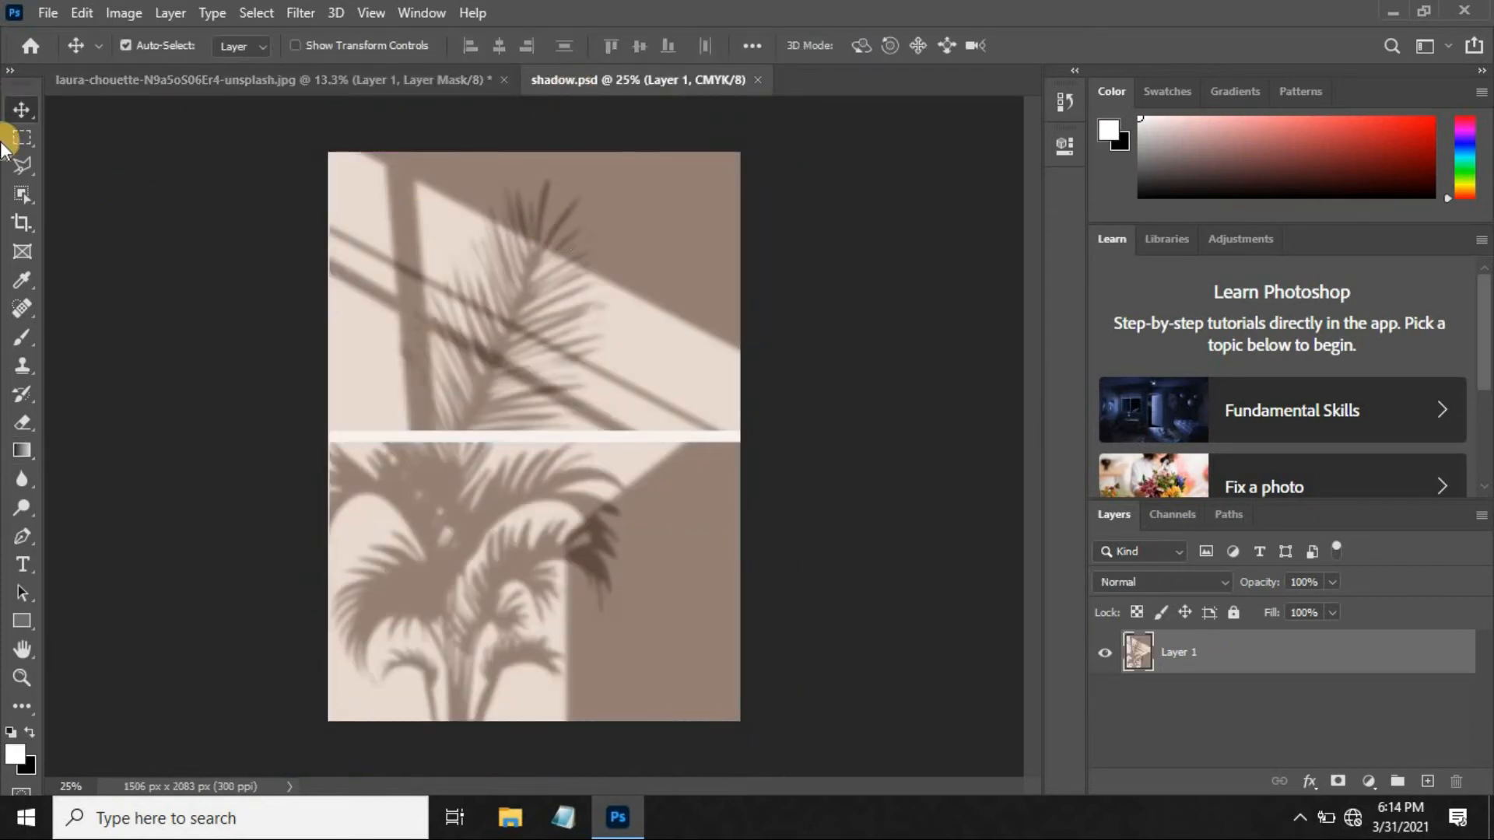
pyautogui.click(22, 140)
pyautogui.moveTo(740, 429); pyautogui.dragTo(317, 143)
pyautogui.click(22, 110)
pyautogui.moveTo(401, 214); pyautogui.dragTo(483, 504)
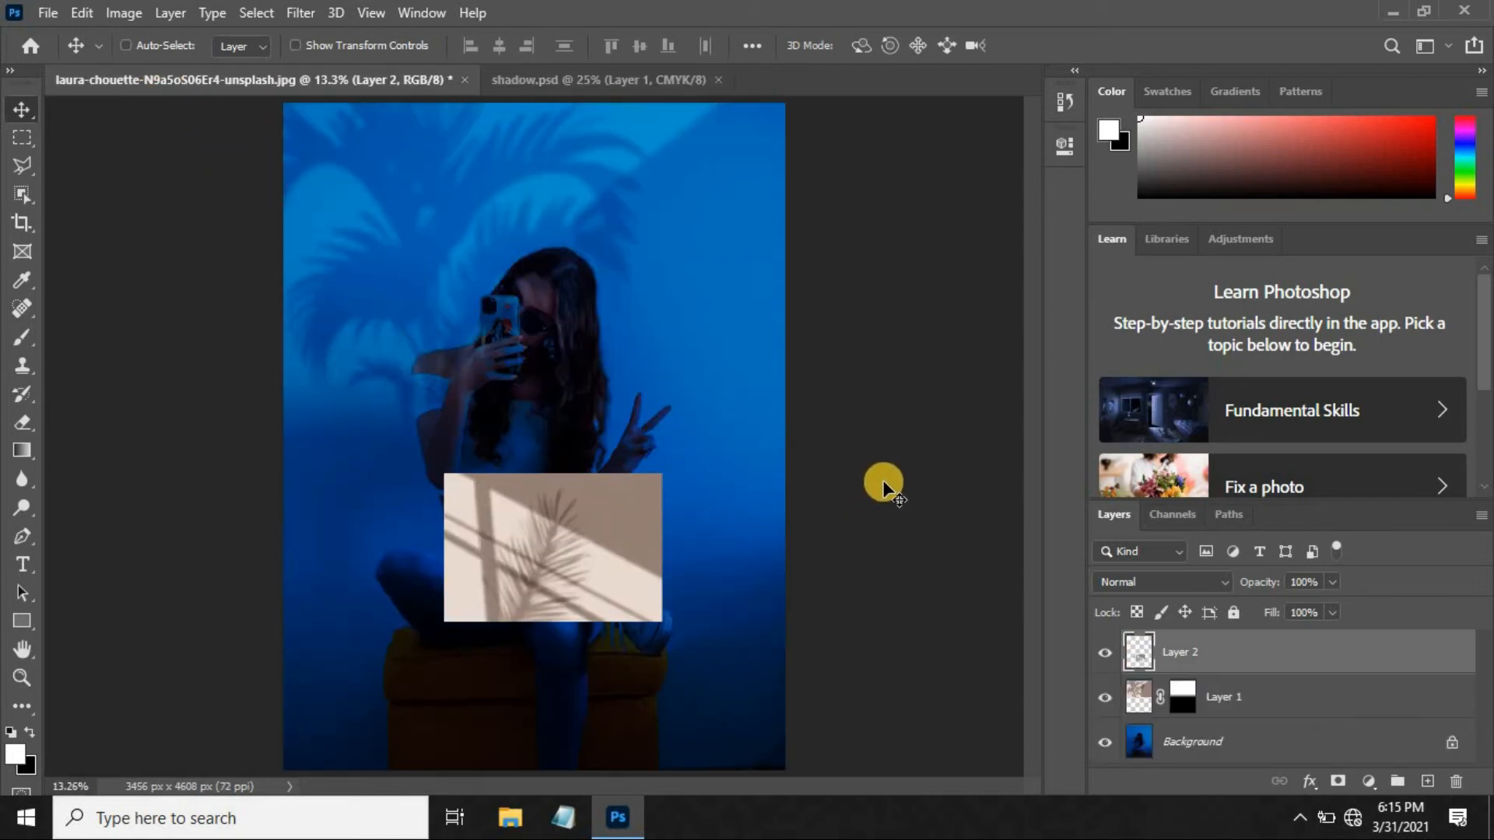
# Scale the window-and-leaf shadow layer to about 229% so it spans the full width of the photo
pyautogui.hotkey('ctrl', 't')
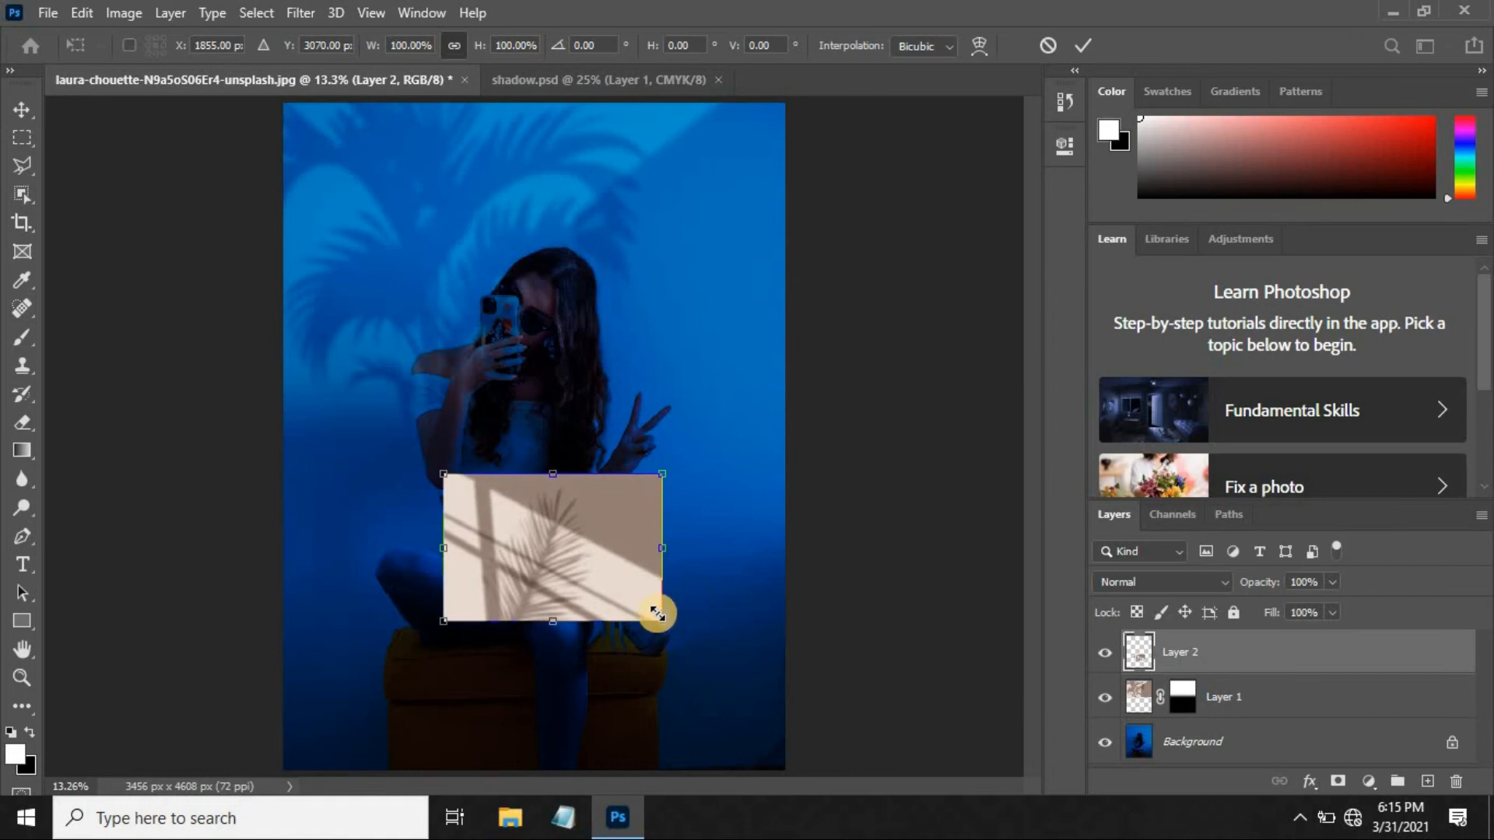
pyautogui.moveTo(595, 550); pyautogui.dragTo(577, 558)
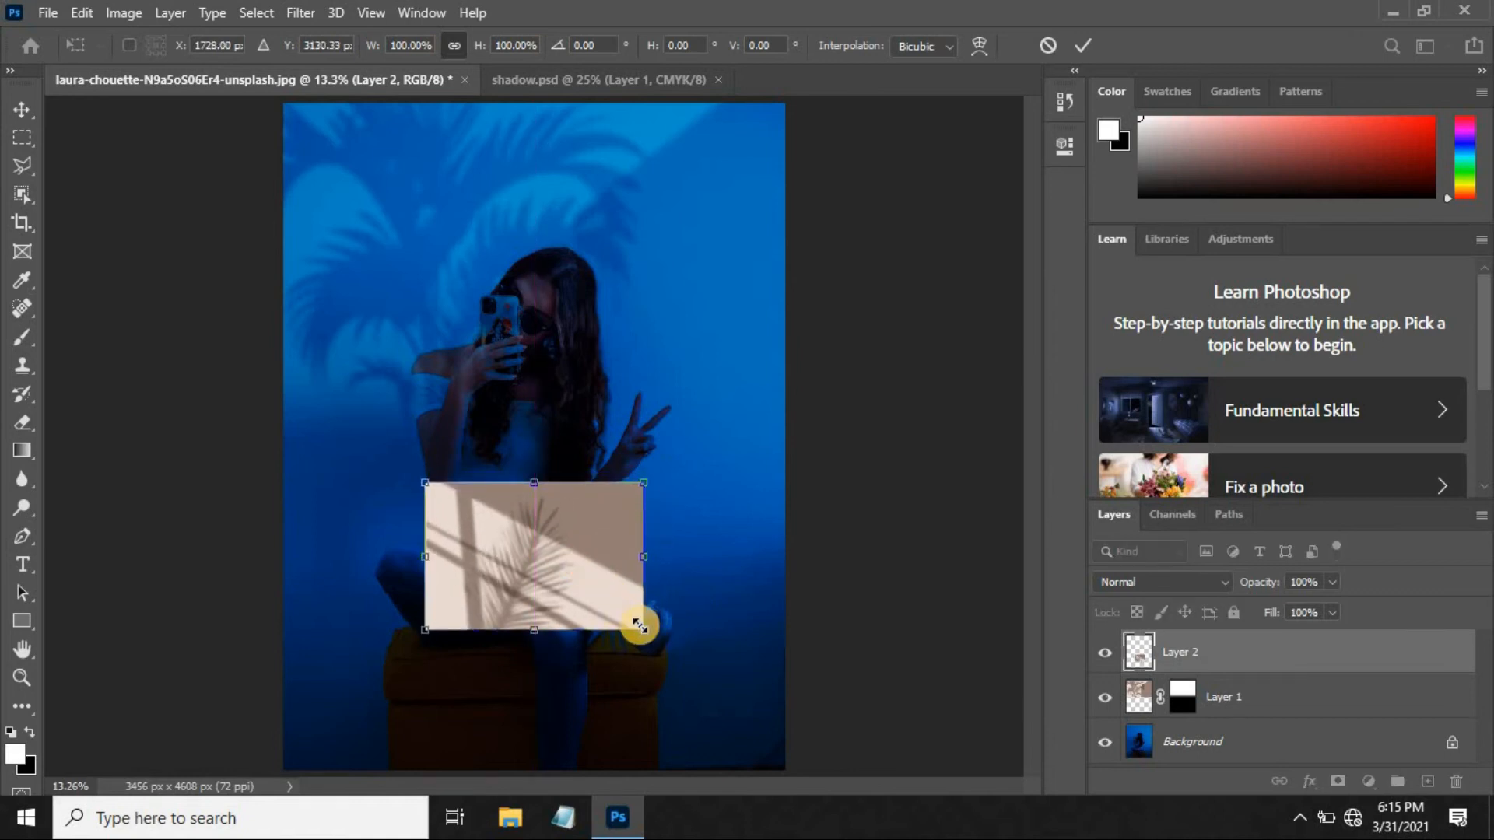
pyautogui.moveTo(646, 632); pyautogui.dragTo(783, 743)
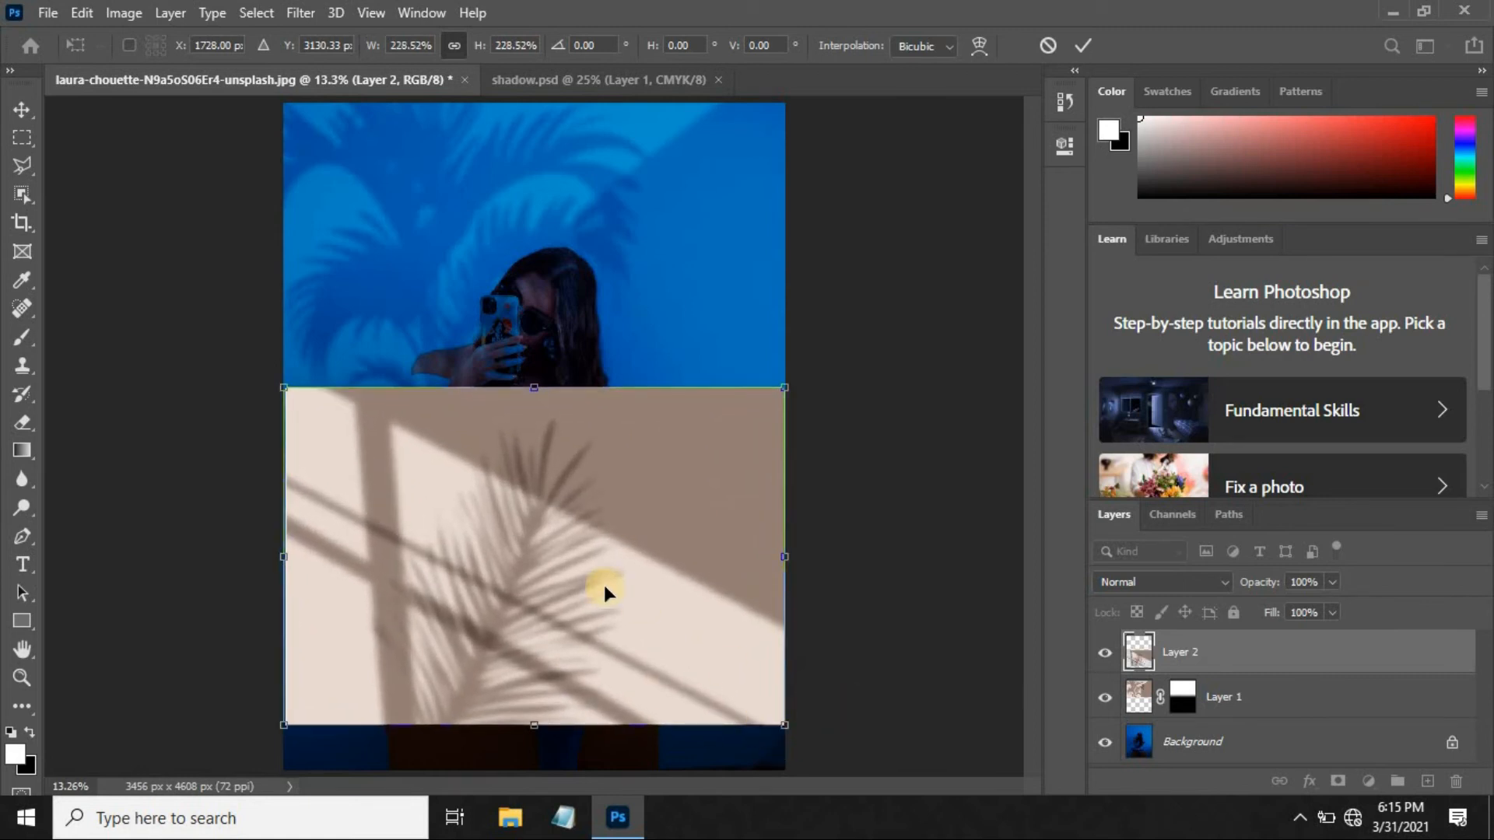
# Flip the window-and-leaf shadow layer horizontally and move it down to the photo's lower edge
pyautogui.rightClick(605, 593)
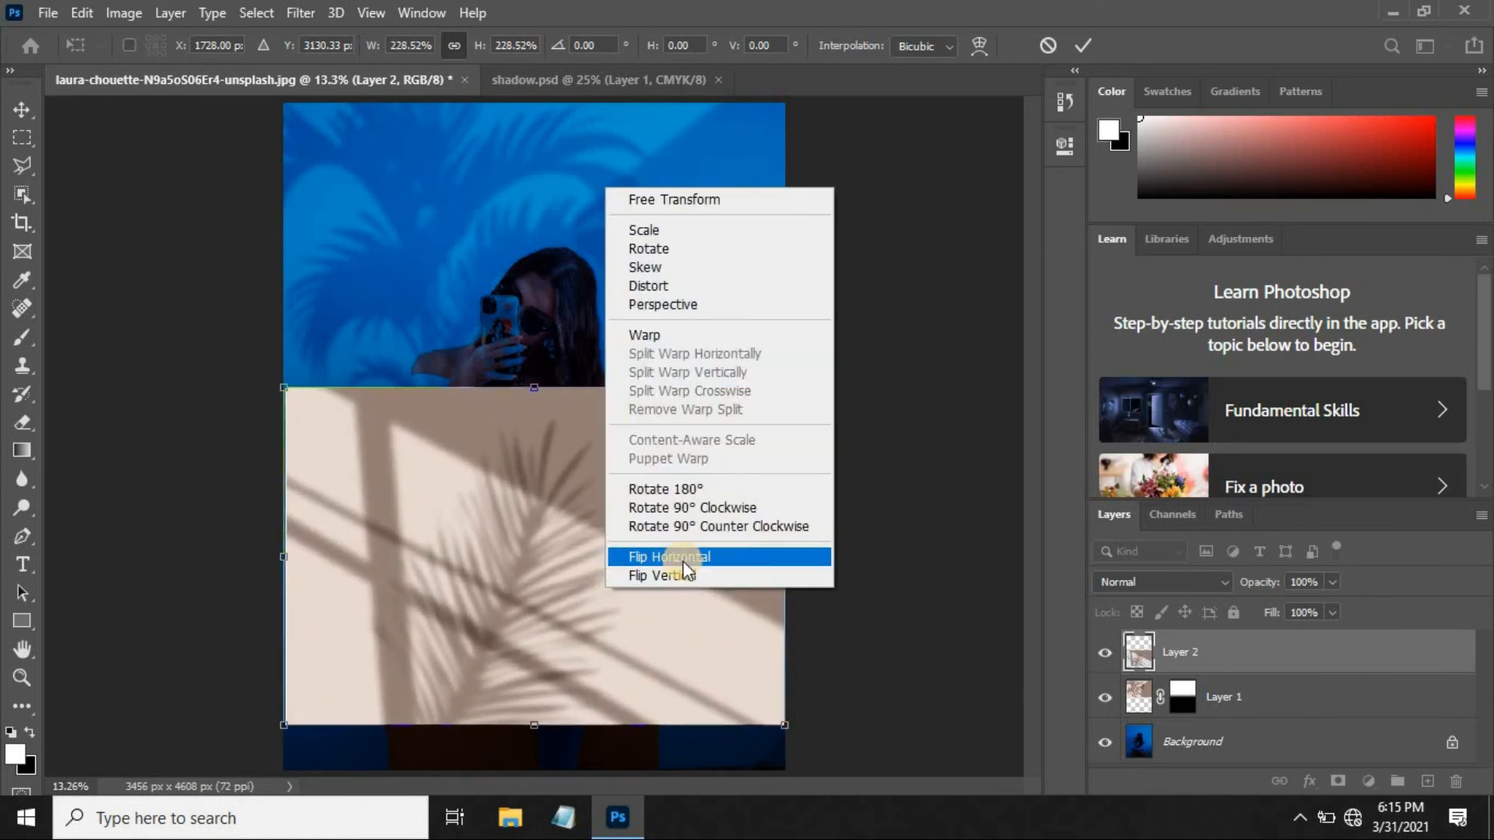
pyautogui.click(680, 558)
pyautogui.moveTo(681, 559); pyautogui.dragTo(681, 610)
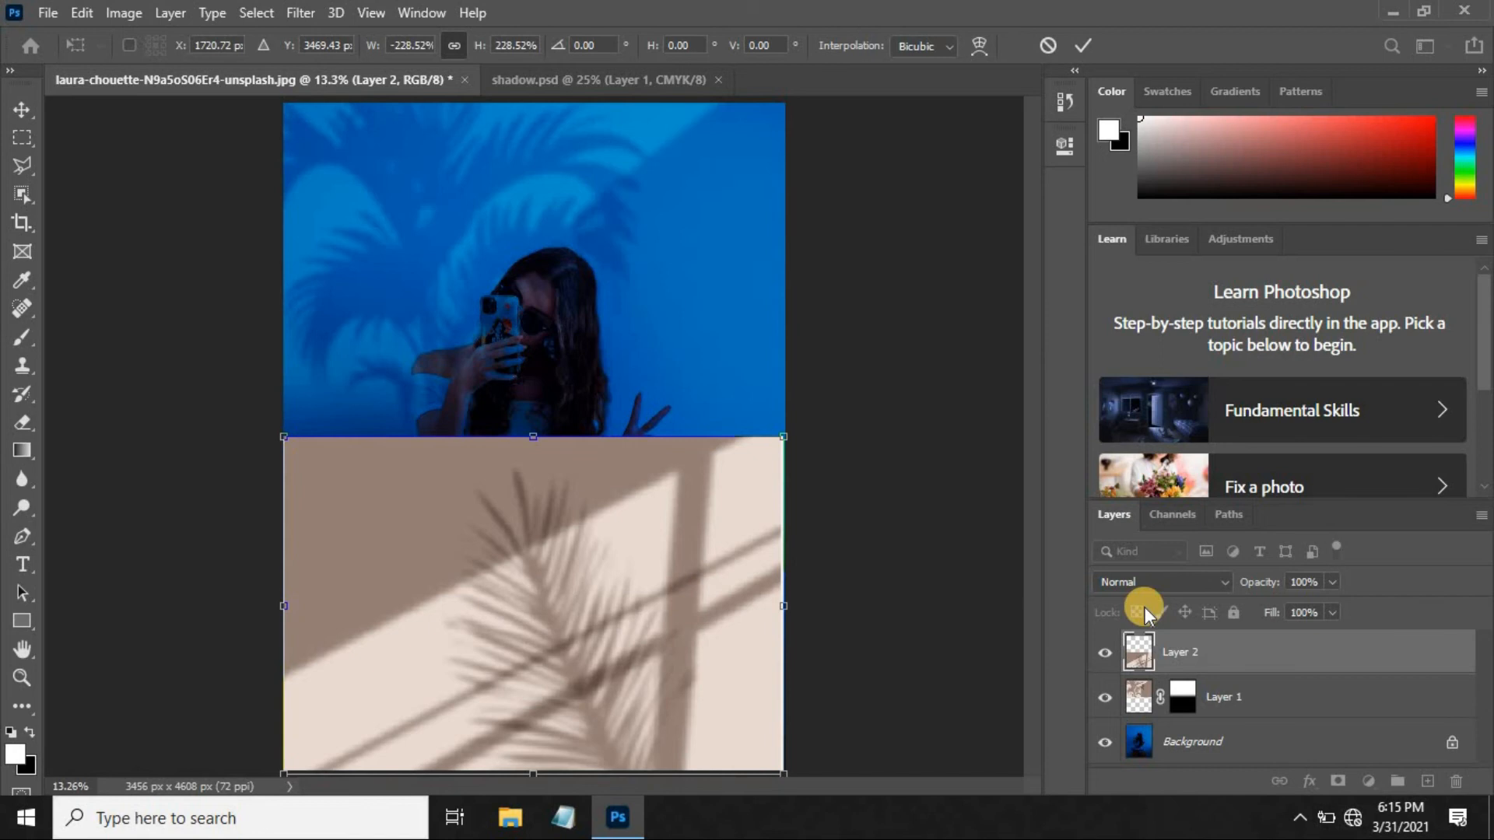
pyautogui.press('Return')
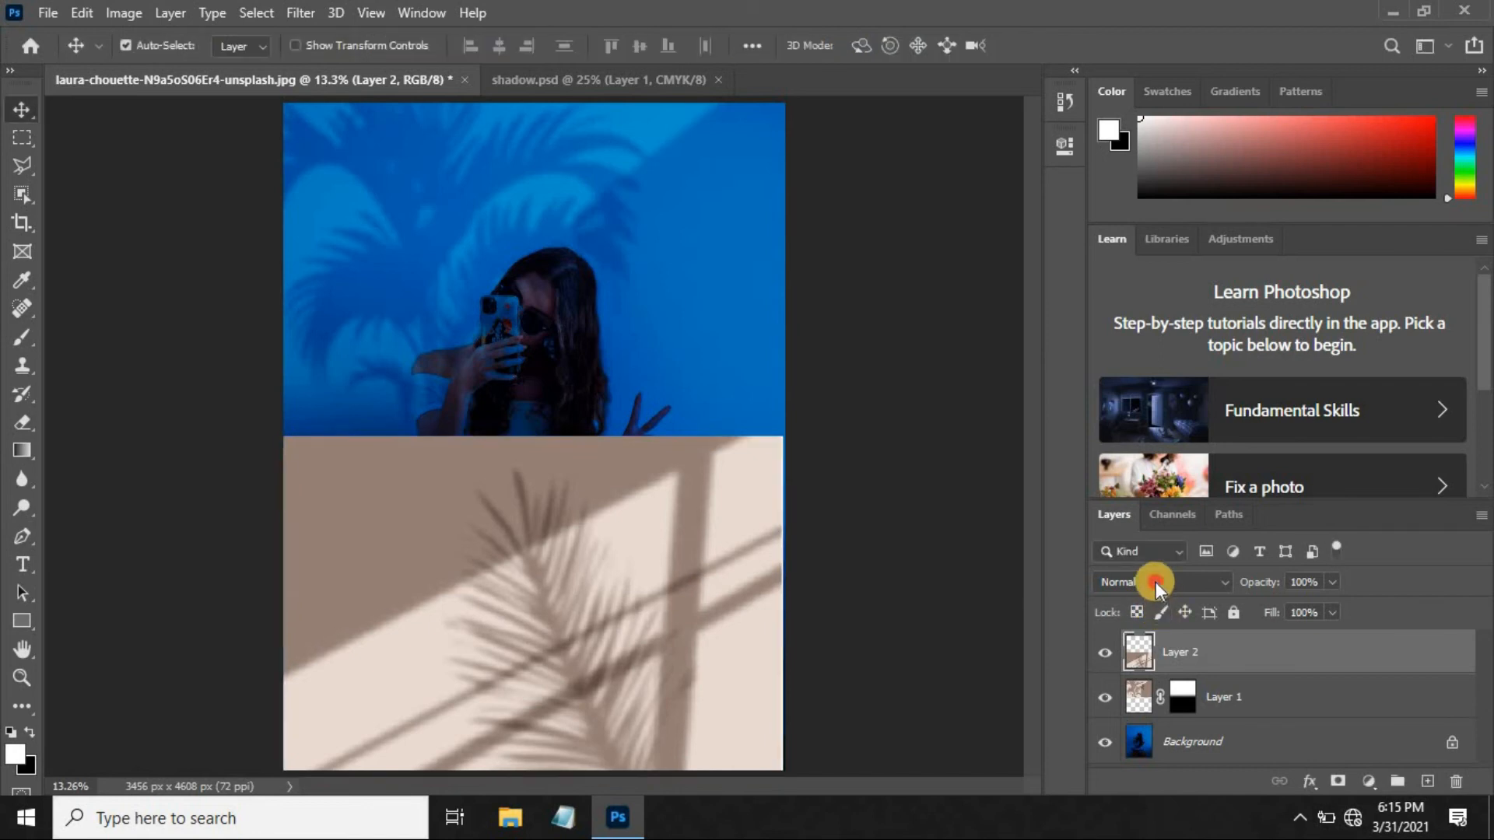
# Set the window-and-leaf shadow layer's blend mode to Soft Light
pyautogui.click(1156, 582)
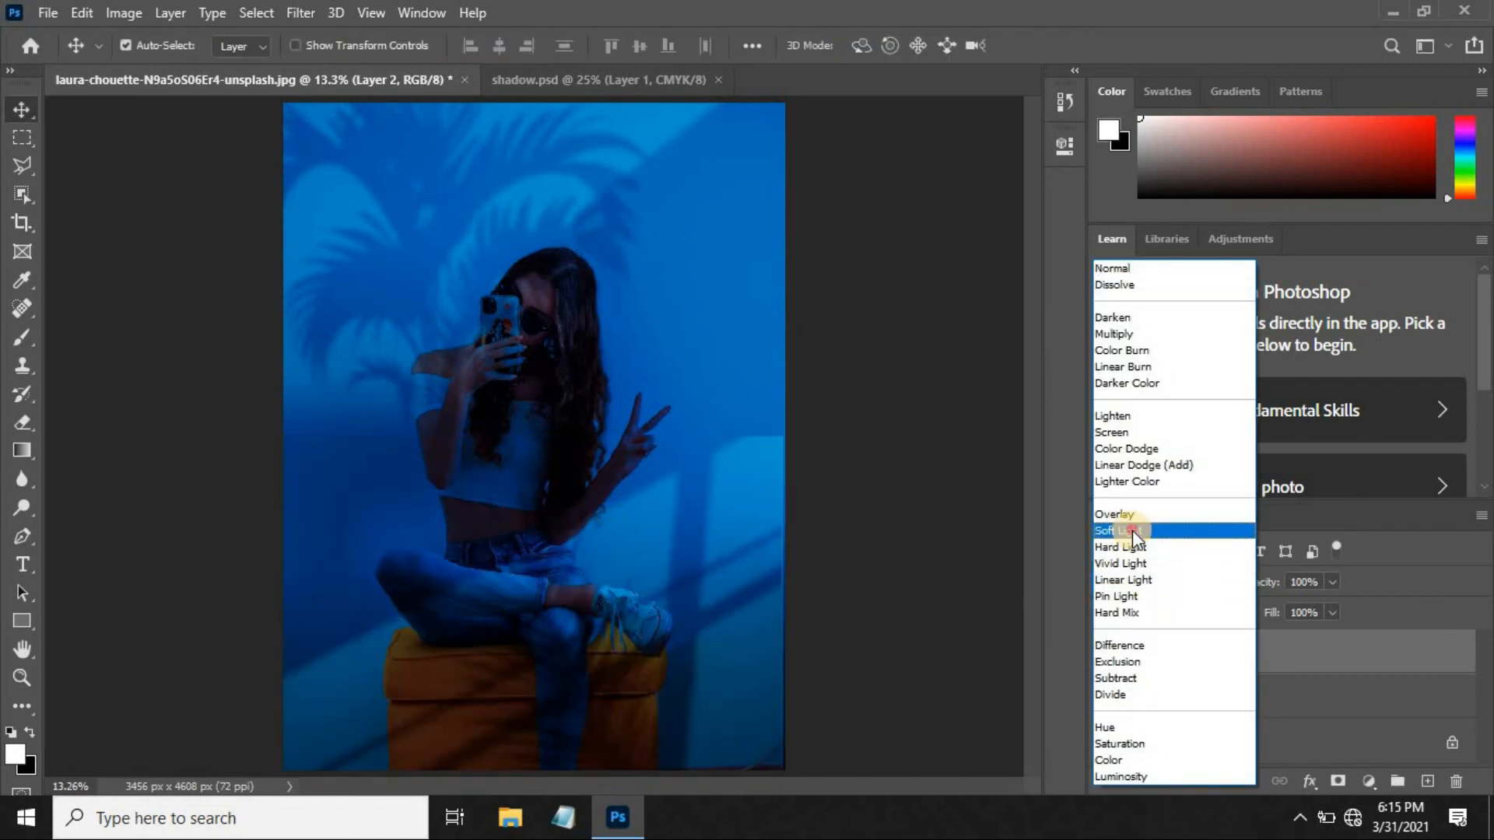
pyautogui.click(1132, 530)
pyautogui.click(889, 578)
pyautogui.click(1131, 651)
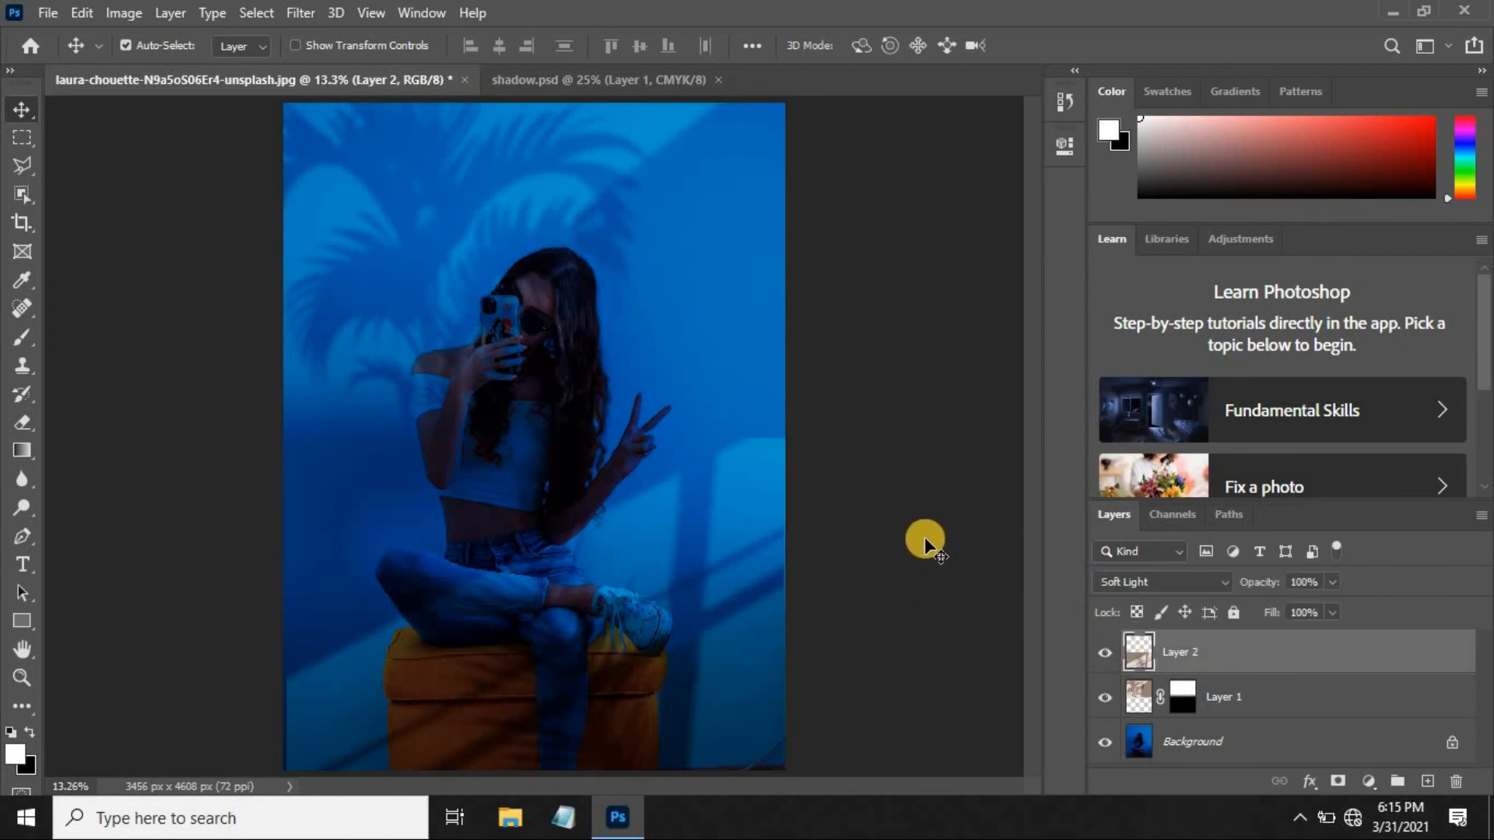
# Stretch the window-and-leaf shadow layer slightly so it reaches the photo's left edge
pyautogui.hotkey('ctrl', '+')
pyautogui.moveTo(922, 535); pyautogui.dragTo(900, 377)
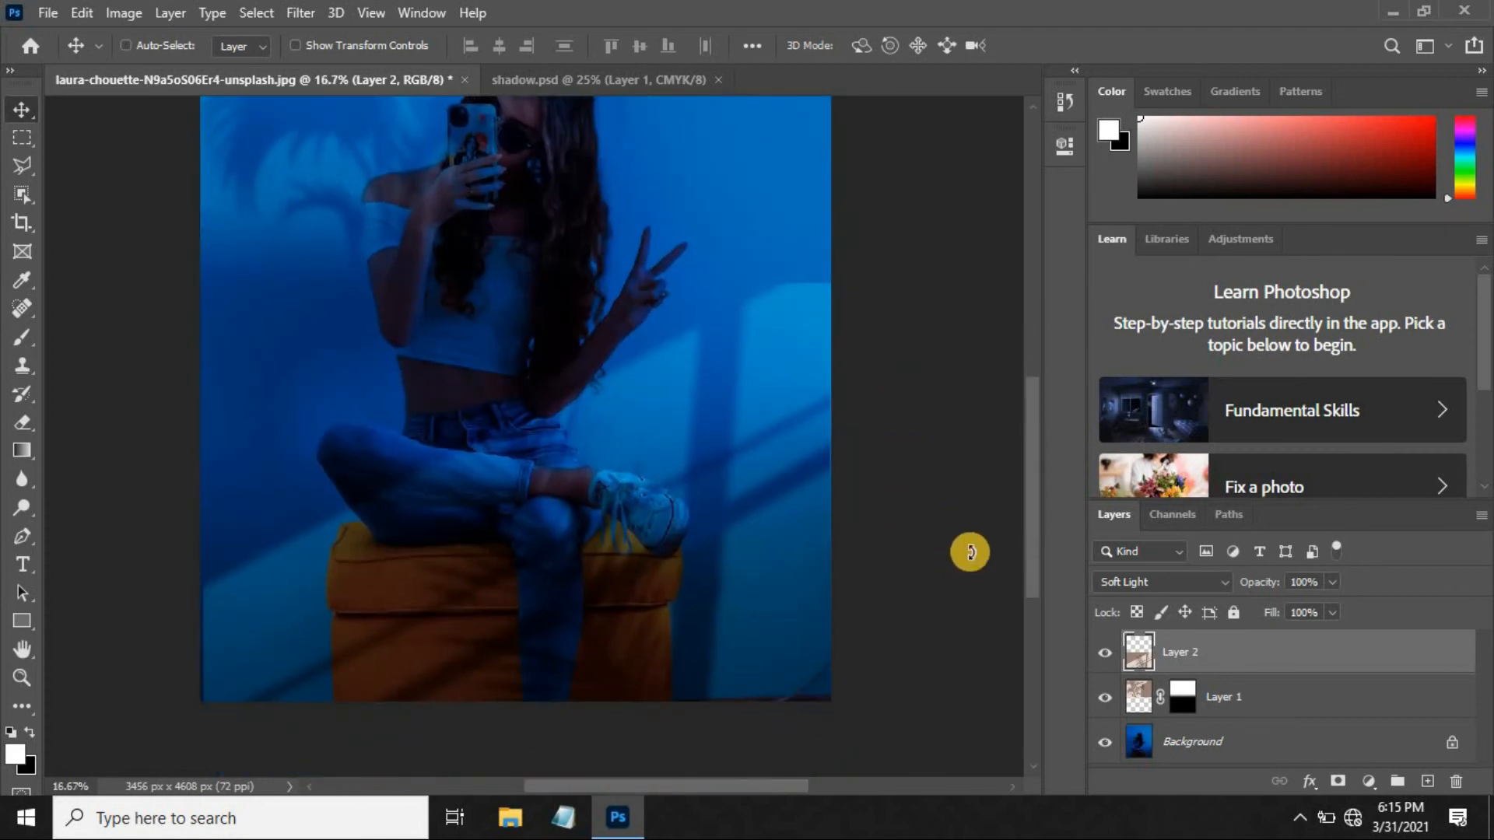
pyautogui.hotkey('ctrl', 't')
pyautogui.moveTo(206, 498); pyautogui.dragTo(203, 497)
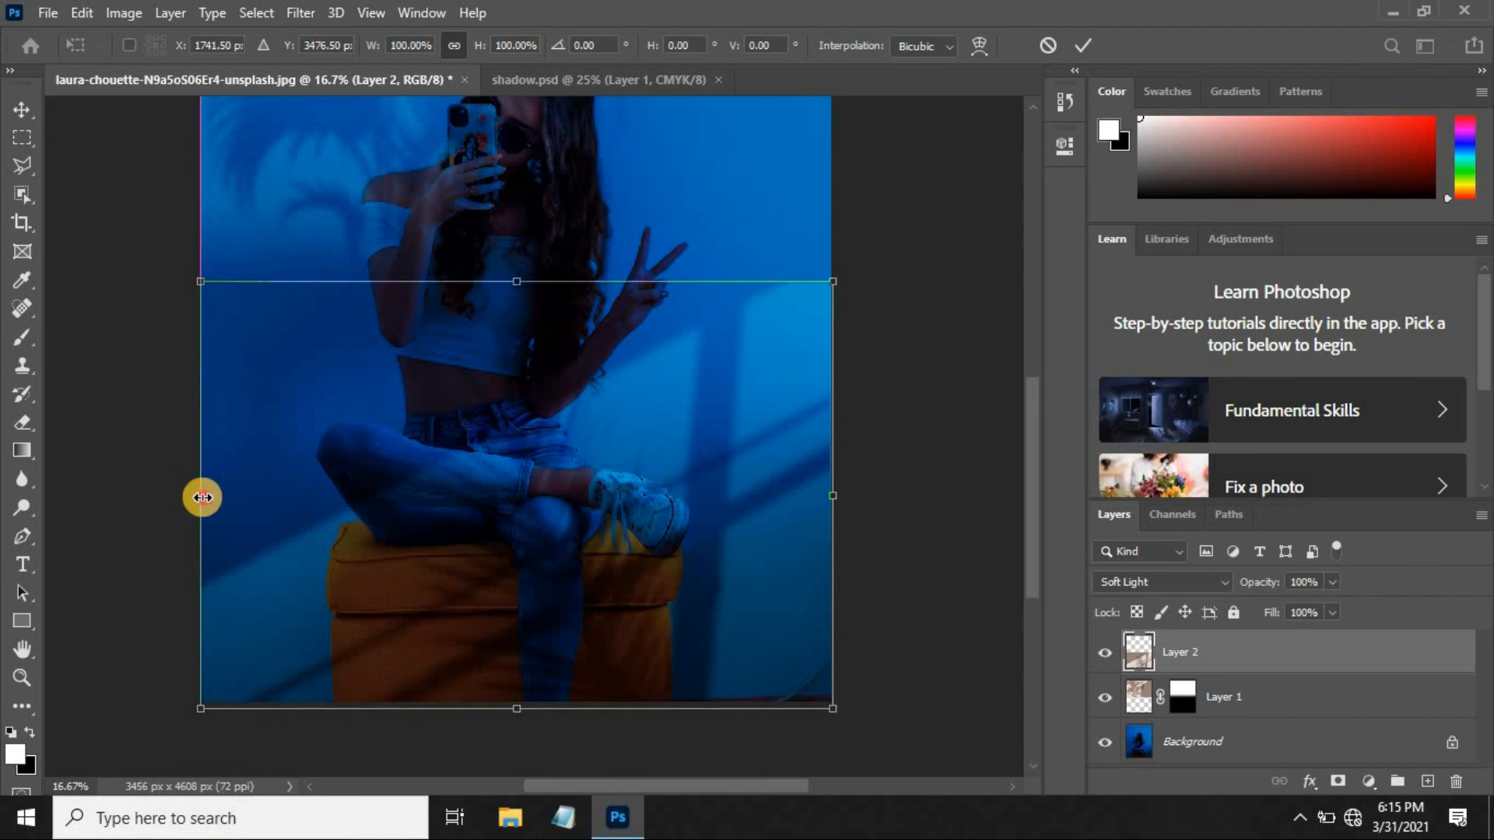
pyautogui.press('Return')
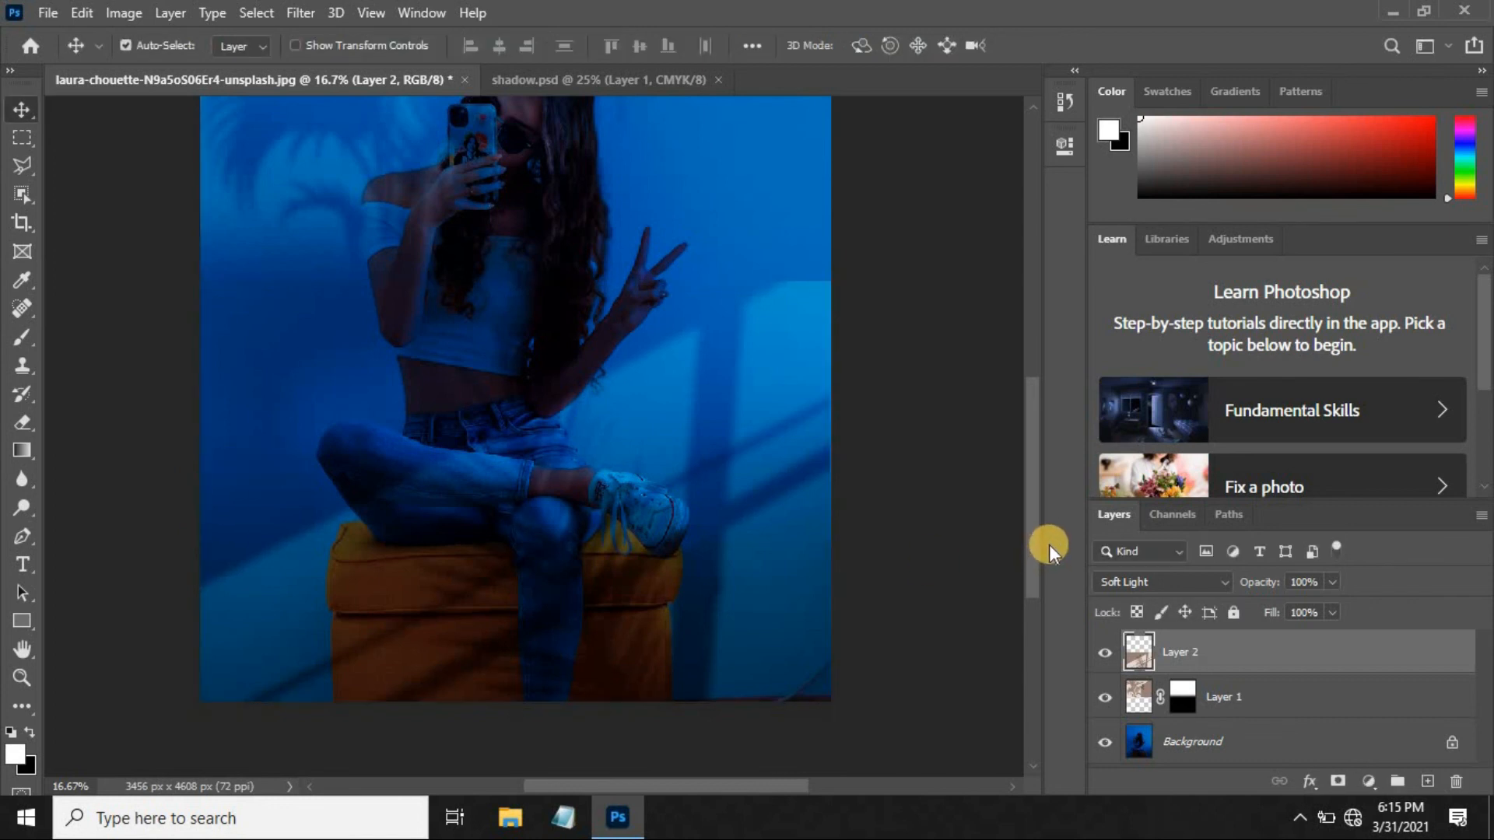
pyautogui.hotkey('ctrl', '0')
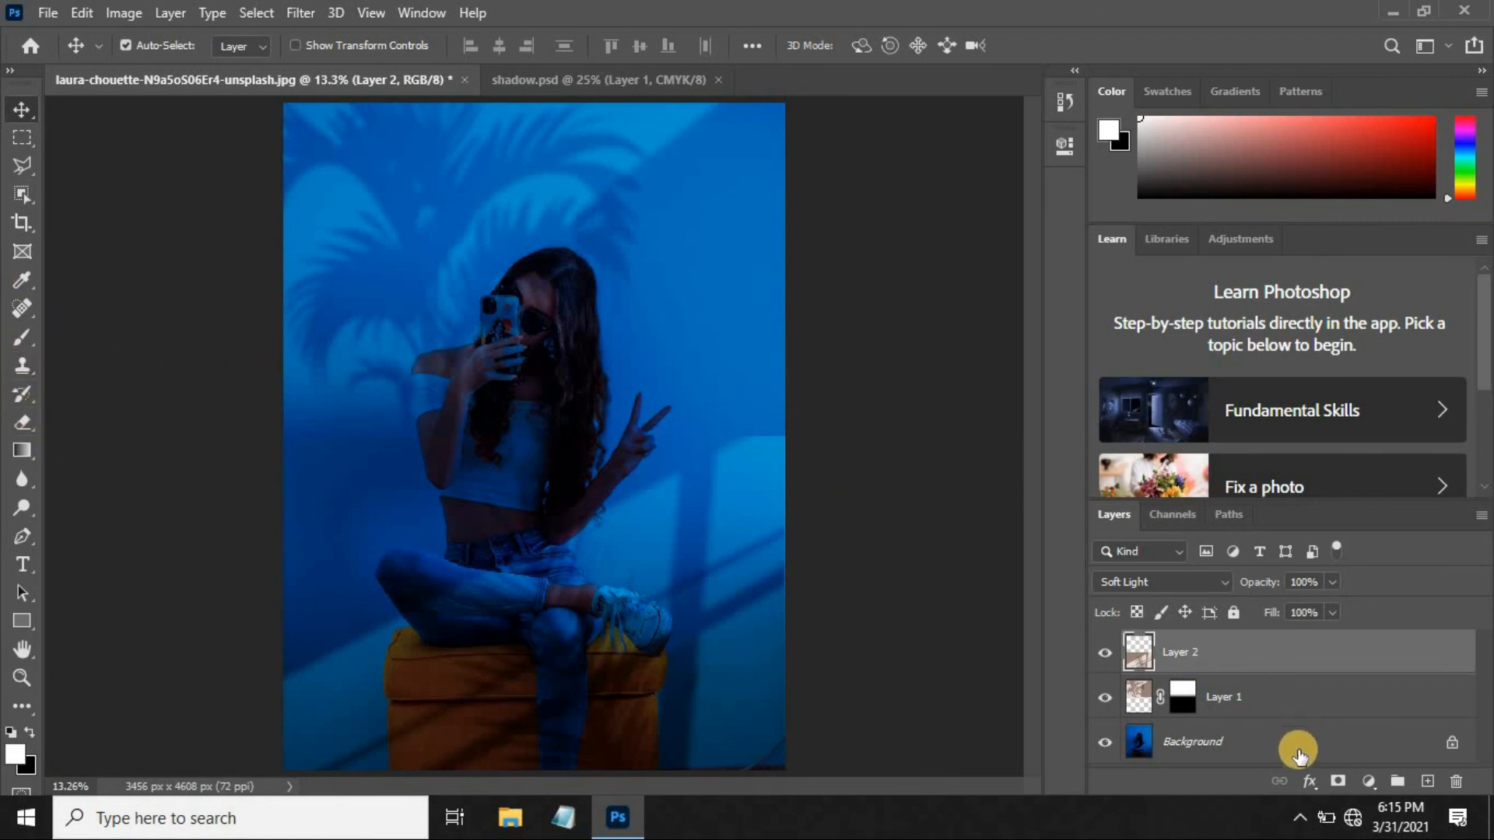
# Add a layer mask to the window-and-leaf shadow layer and soften its hard upper edge beside the hand with a black 600 px soft brush
pyautogui.click(1337, 781)
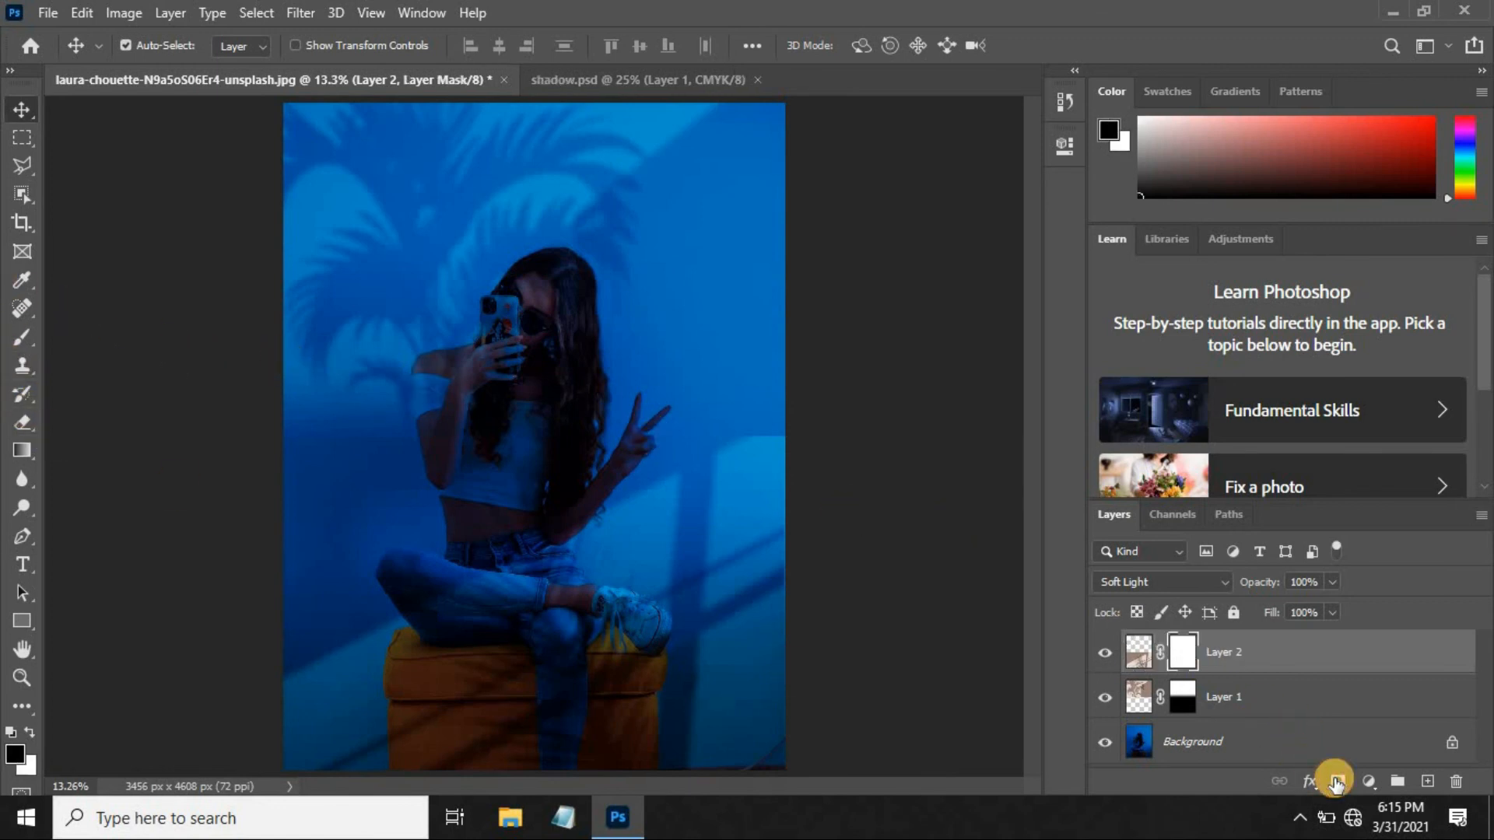
pyautogui.click(23, 337)
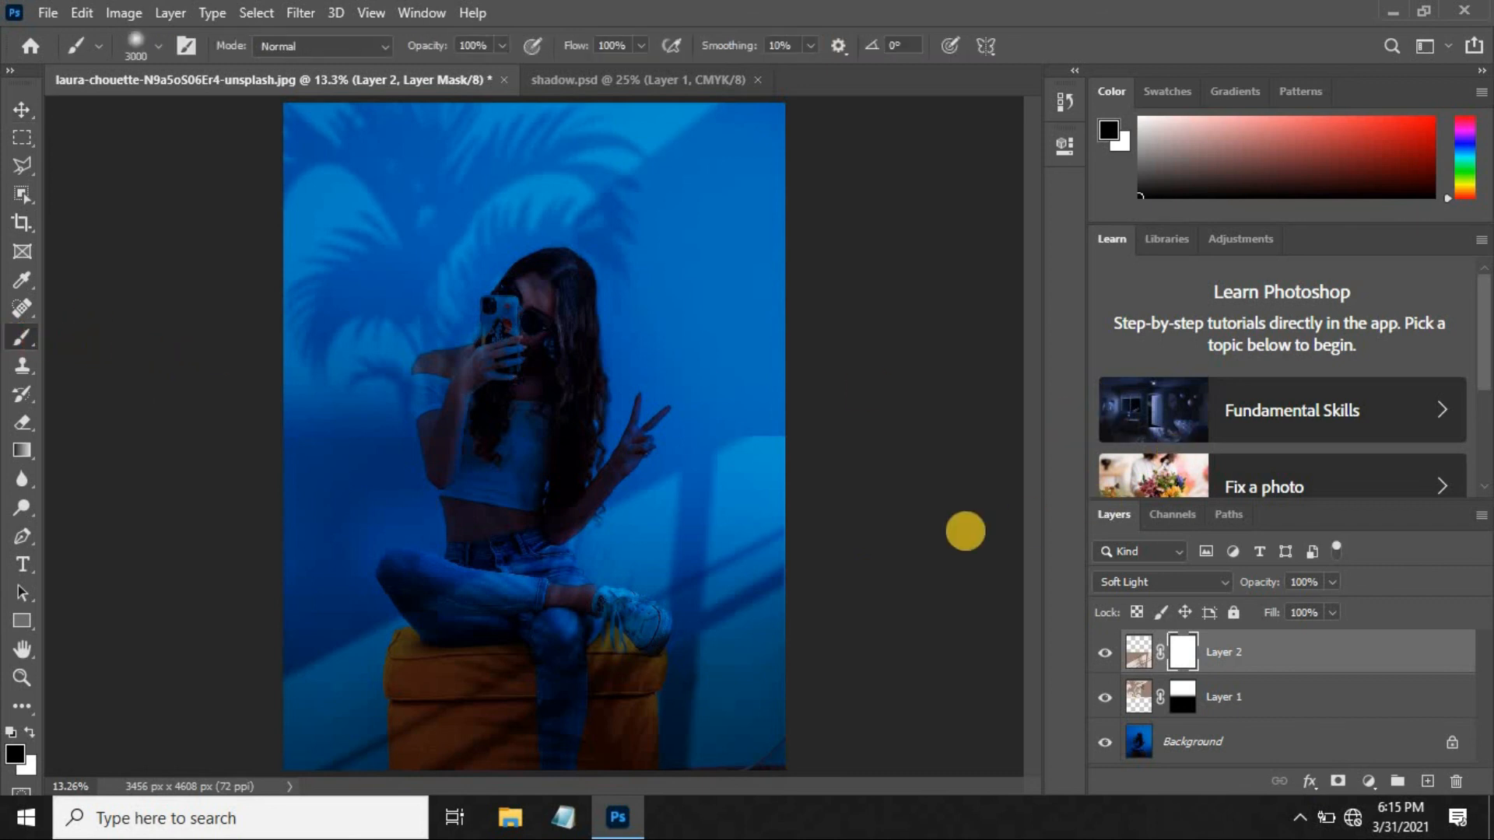
pyautogui.press('[')
pyautogui.press('[')
pyautogui.press('[')
pyautogui.press('[')
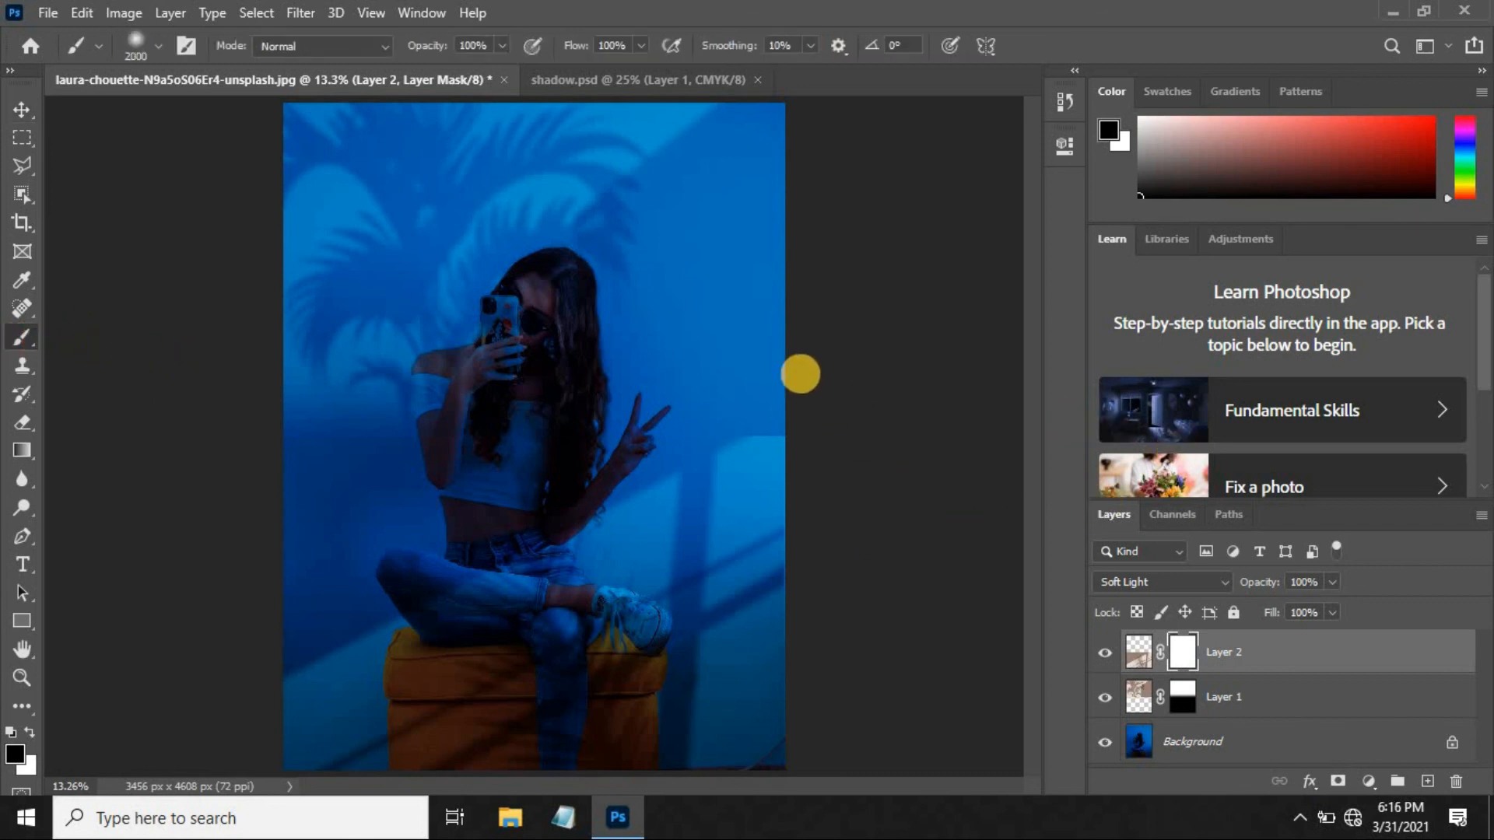
pyautogui.press('[')
pyautogui.press('[')
pyautogui.press('[')
pyautogui.press('[')
pyautogui.press('[')
pyautogui.press('[')
pyautogui.press('[')
pyautogui.press('[')
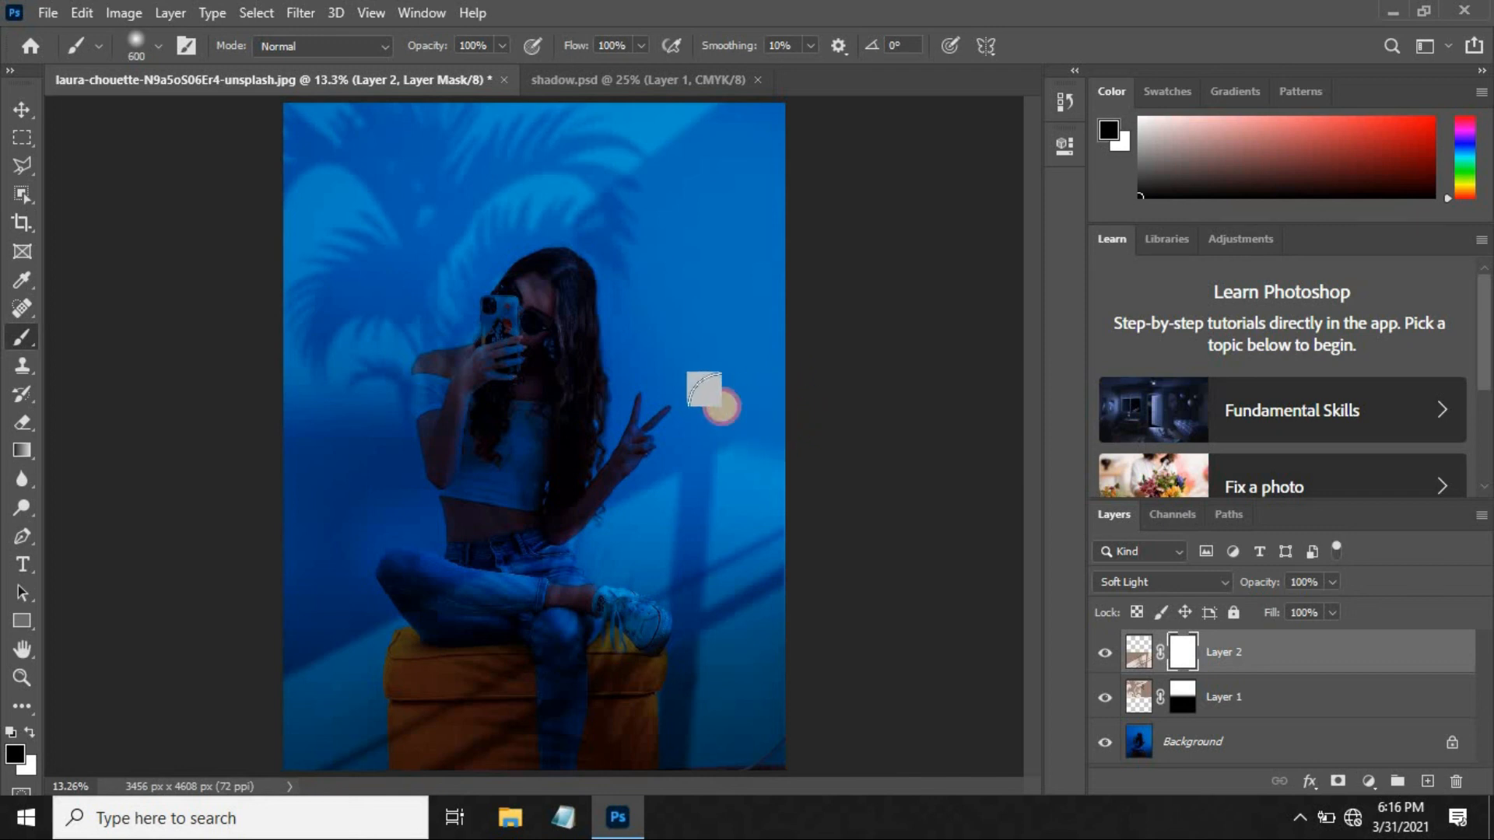
pyautogui.moveTo(805, 417); pyautogui.dragTo(725, 417)
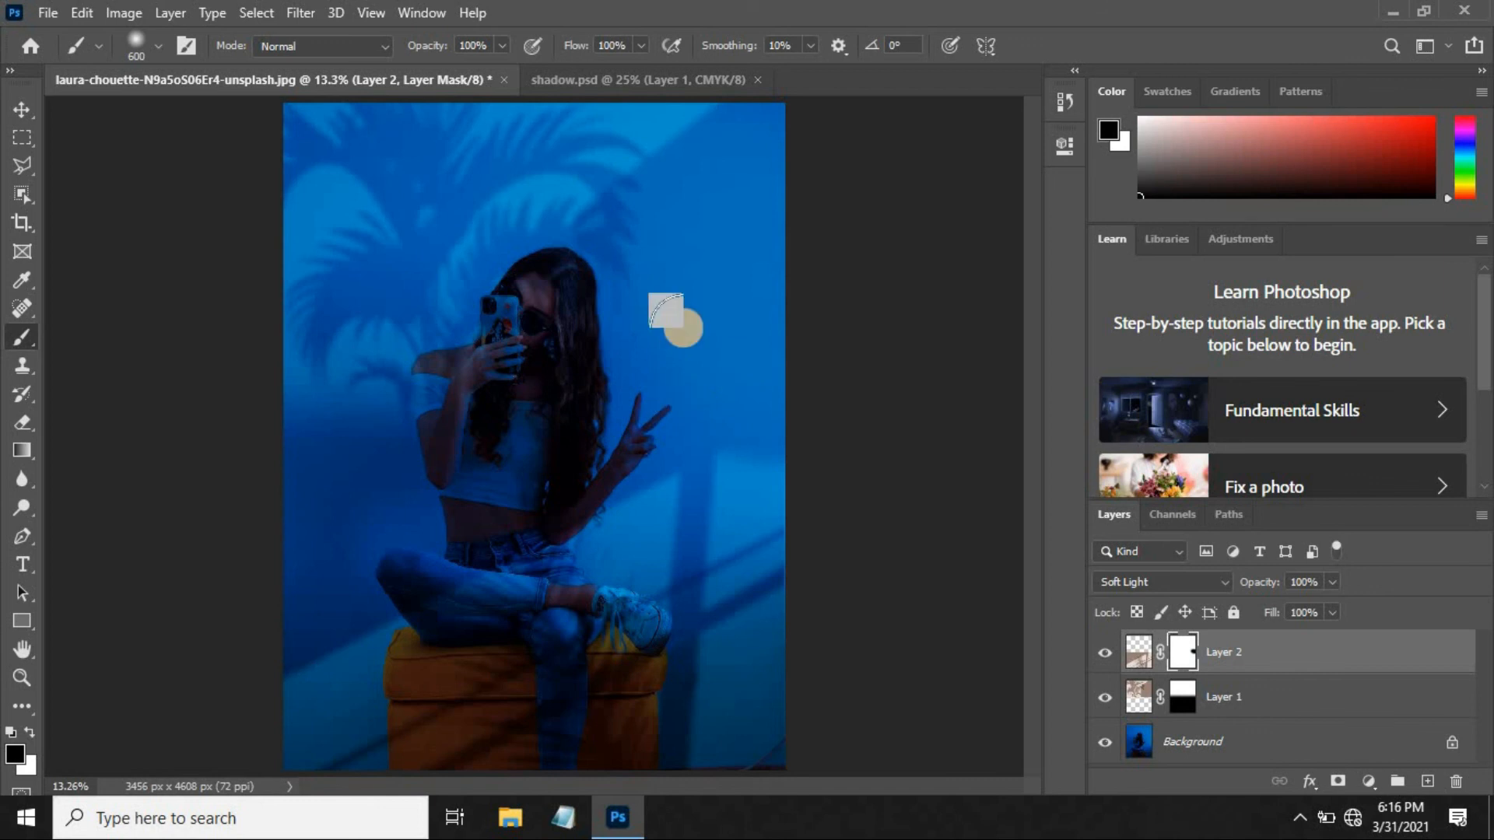
pyautogui.click(21, 108)
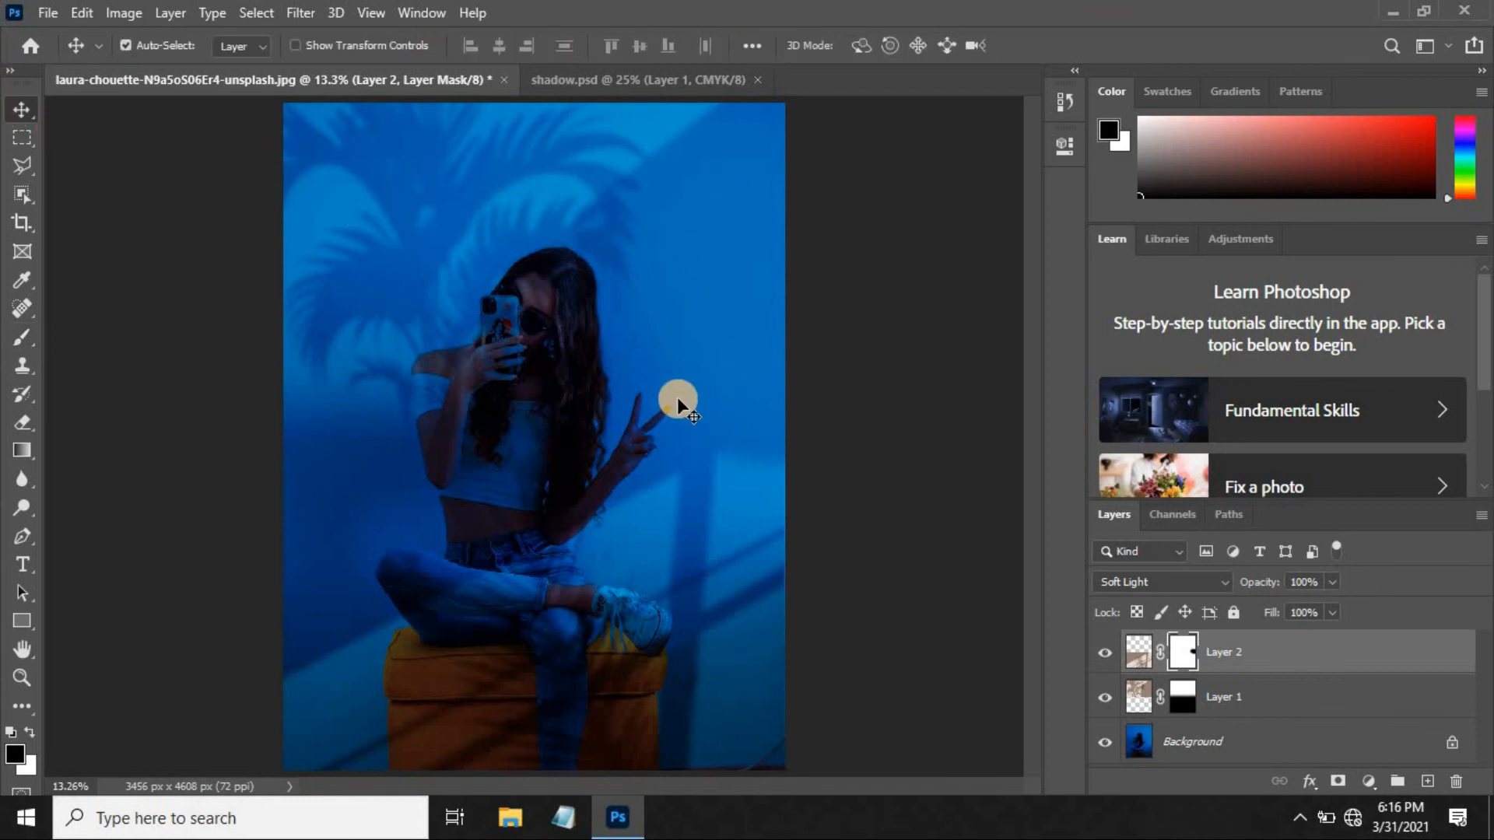